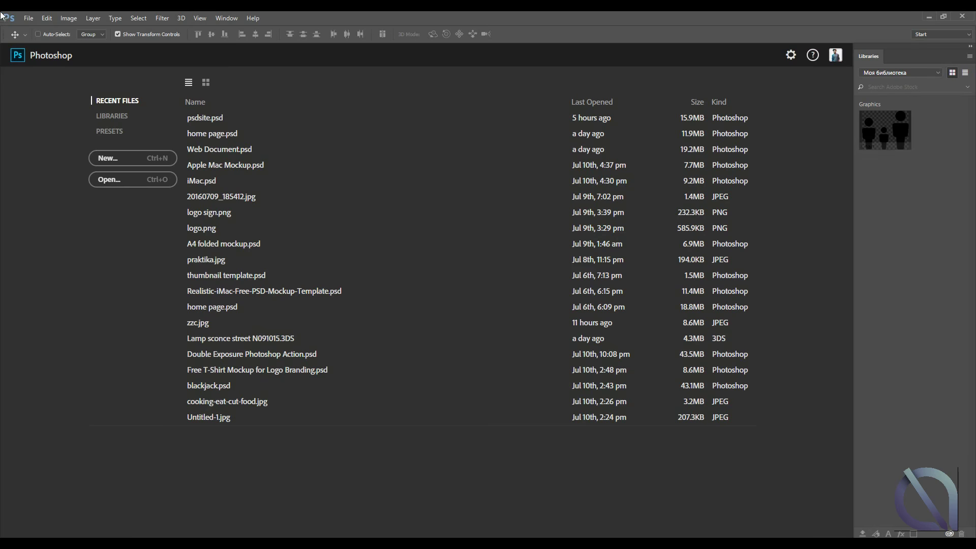
Create a new blank white document 1980 px wide by 1200 px high
left_click(29, 18)
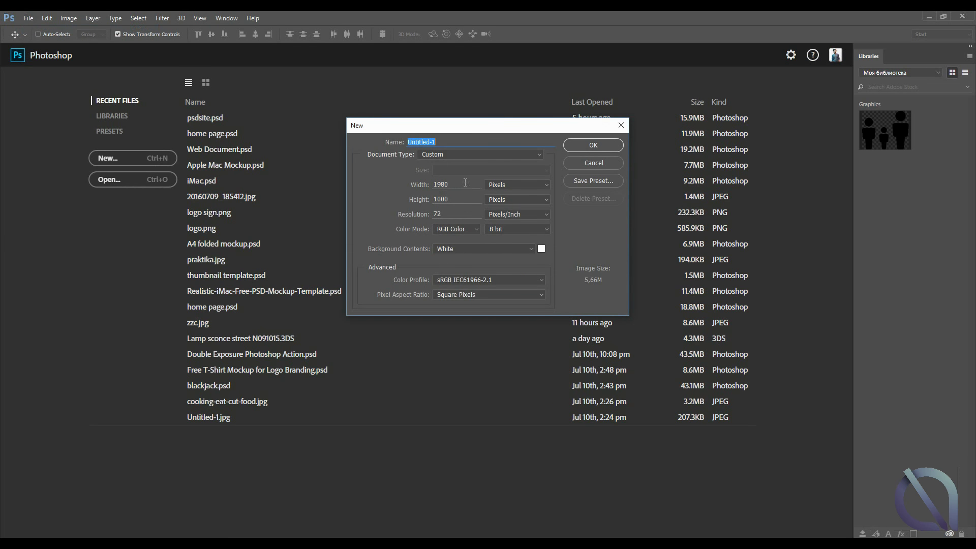
left_click(465, 183)
double_click(466, 198)
type("1")
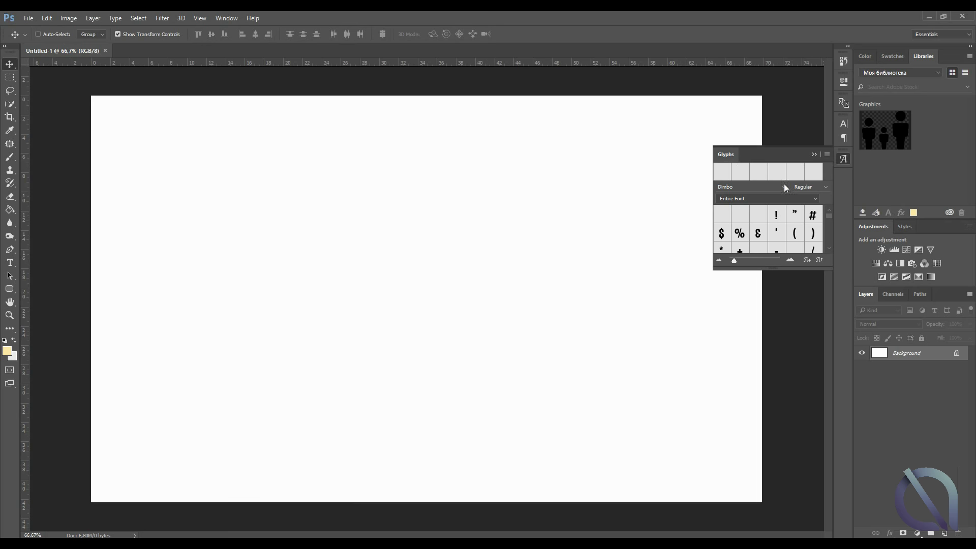
Add a new layer and type the word AHMADZADA on the canvas
left_click(814, 154)
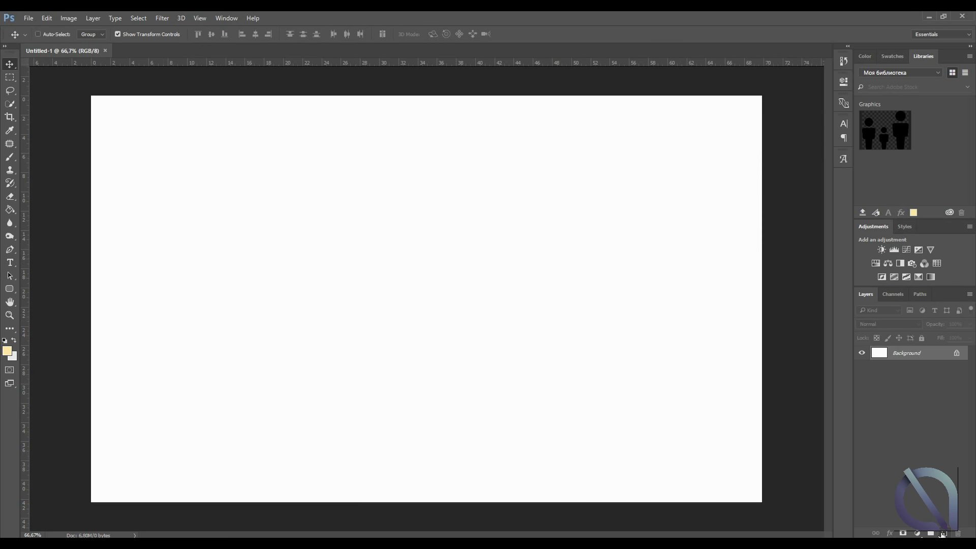
left_click(942, 534)
left_click(9, 262)
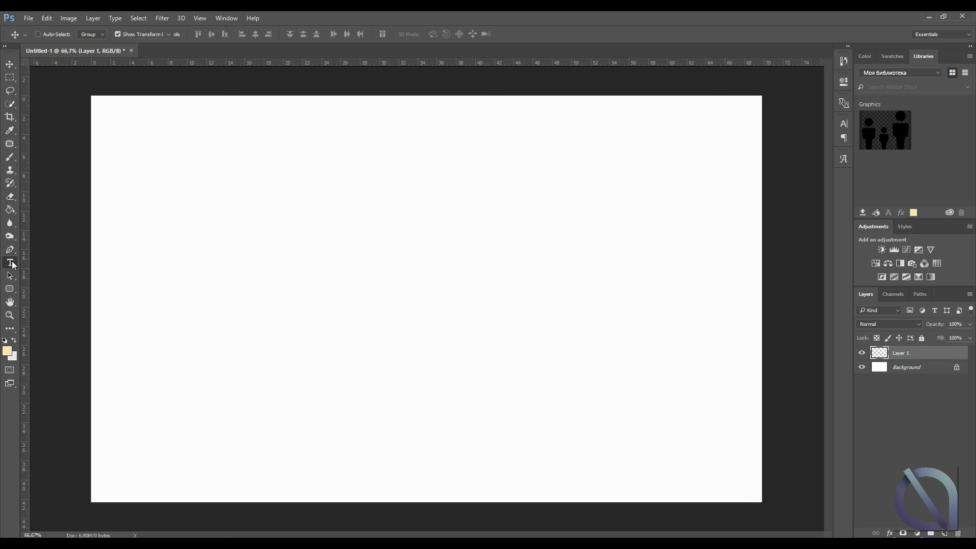
left_click(329, 314)
type("A")
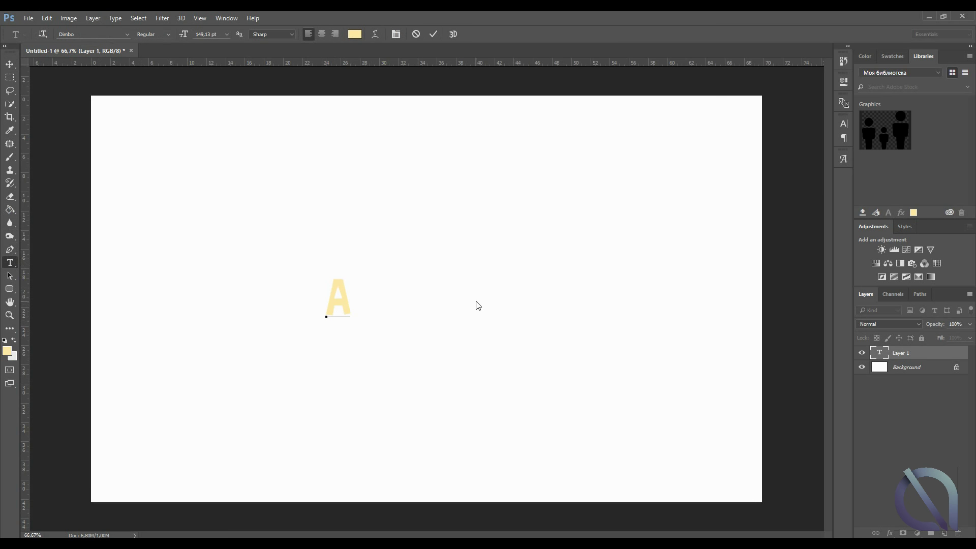
type("HMADZAD")
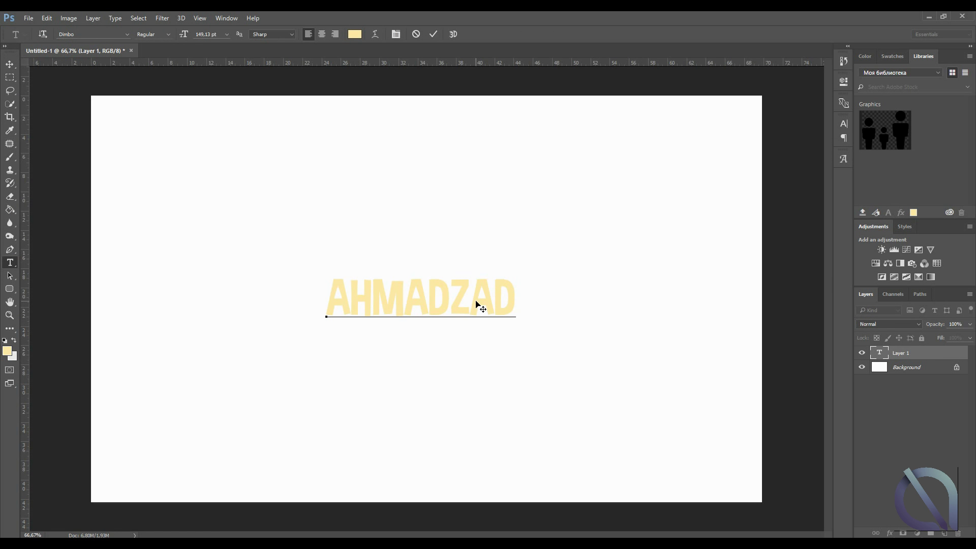
type("A")
Set the AHMADZADA text in the Vinegar Stroke font
key("ctrl+a")
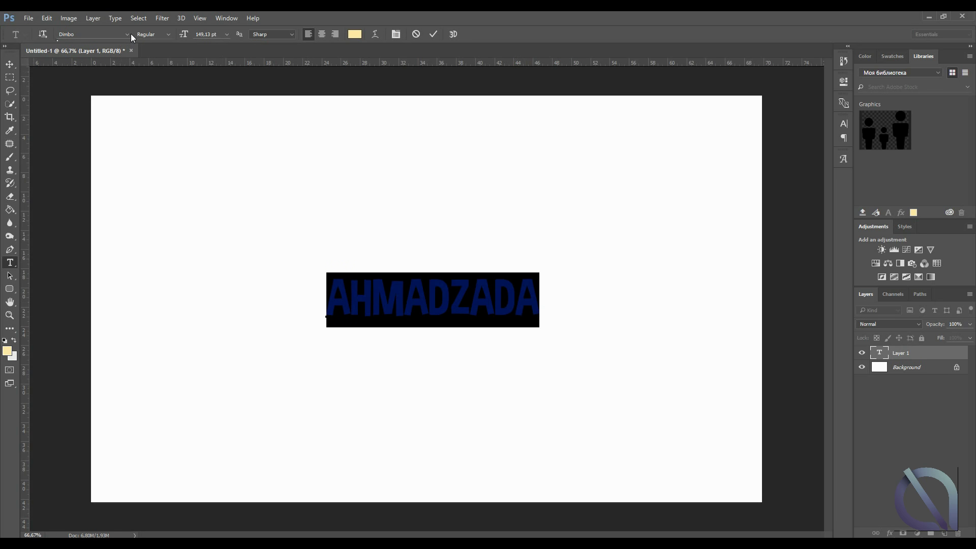
left_click(130, 33)
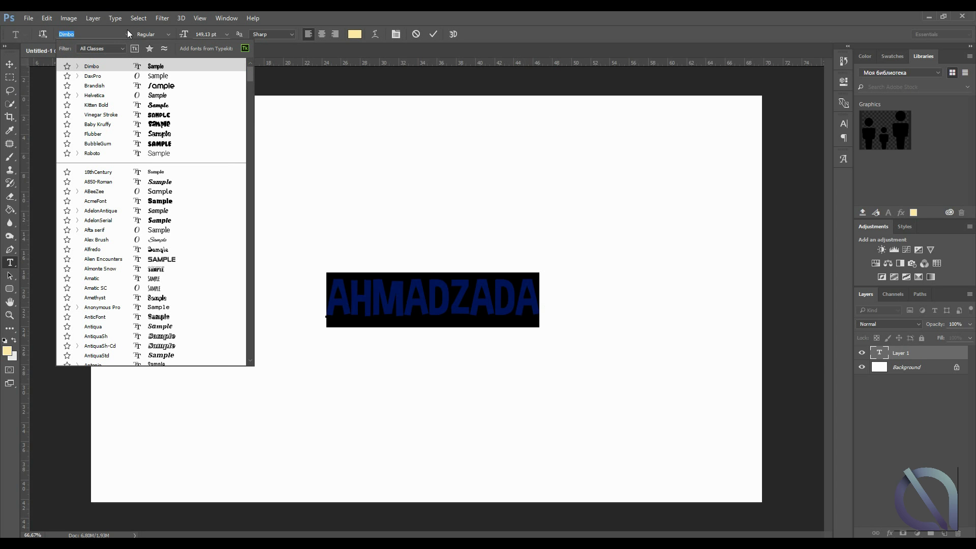
left_click(171, 114)
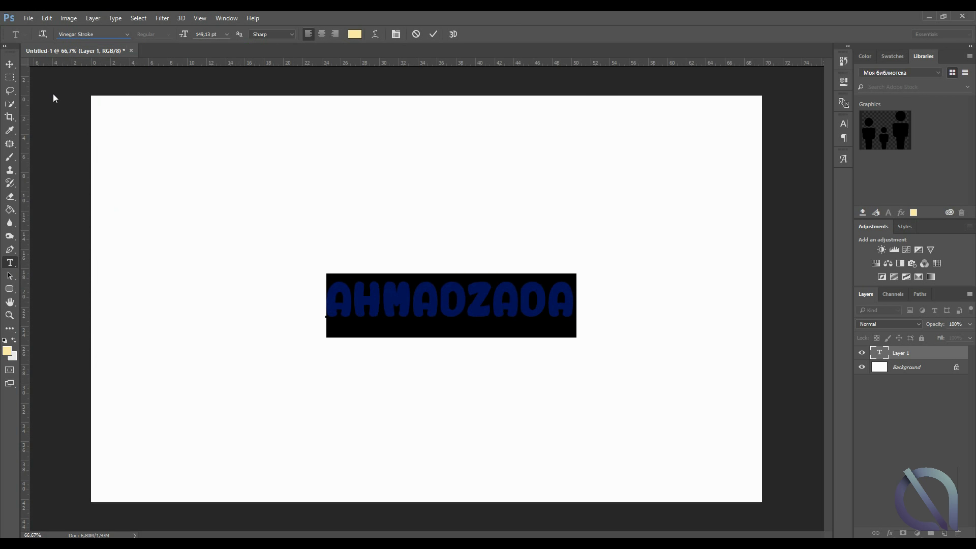
left_click(9, 64)
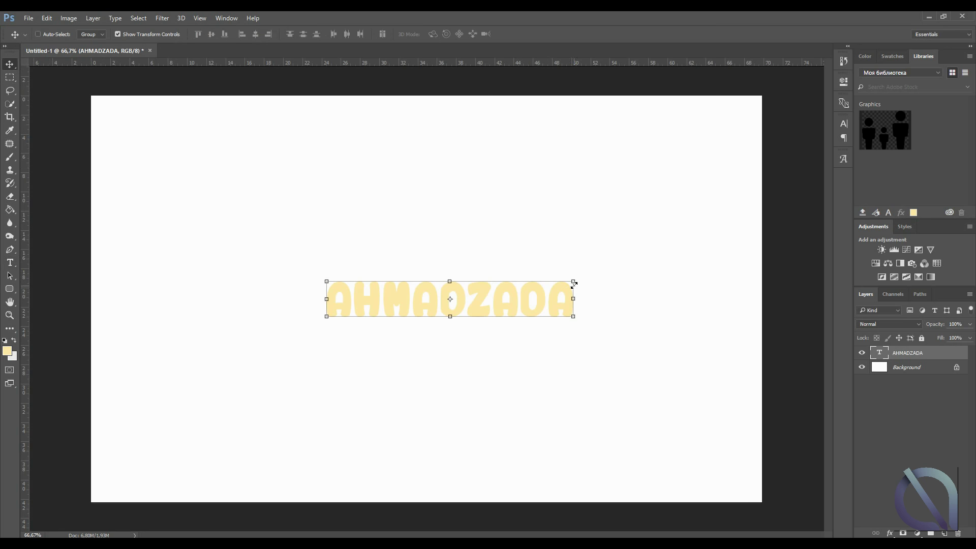
Scale the word up to about 225% across the canvas width and reselect its text
key("ctrl+t")
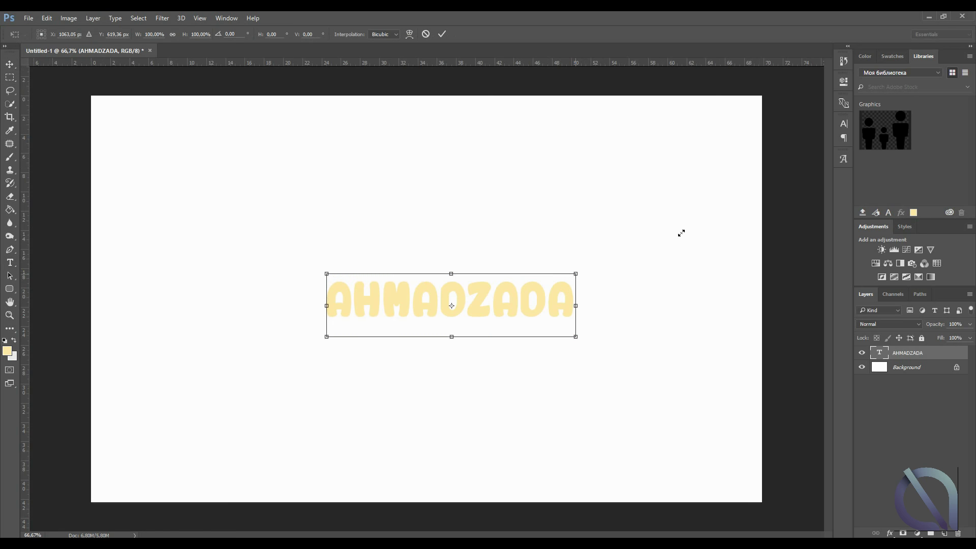
left_click_drag(681, 233, 646, 286)
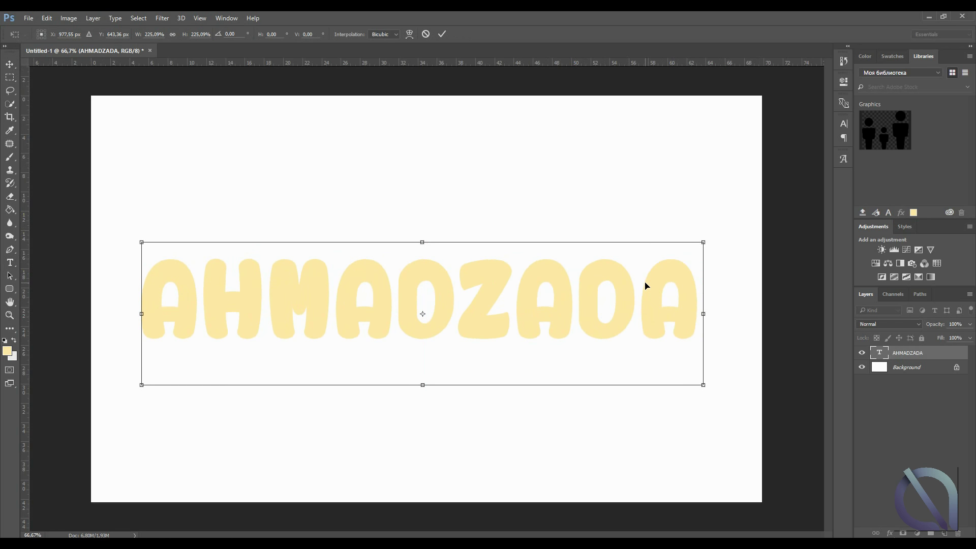
key("Return")
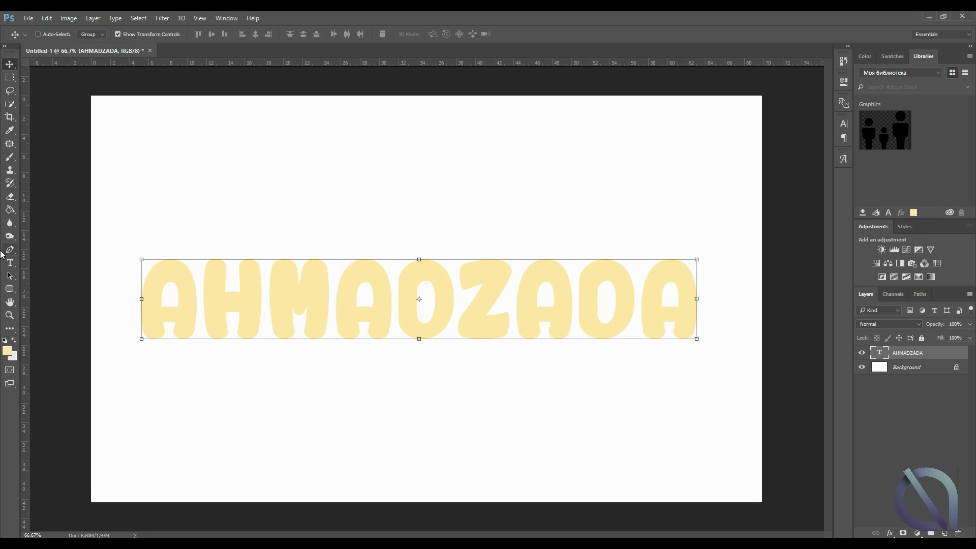
left_click(10, 263)
left_click(283, 294)
key("ctrl+a")
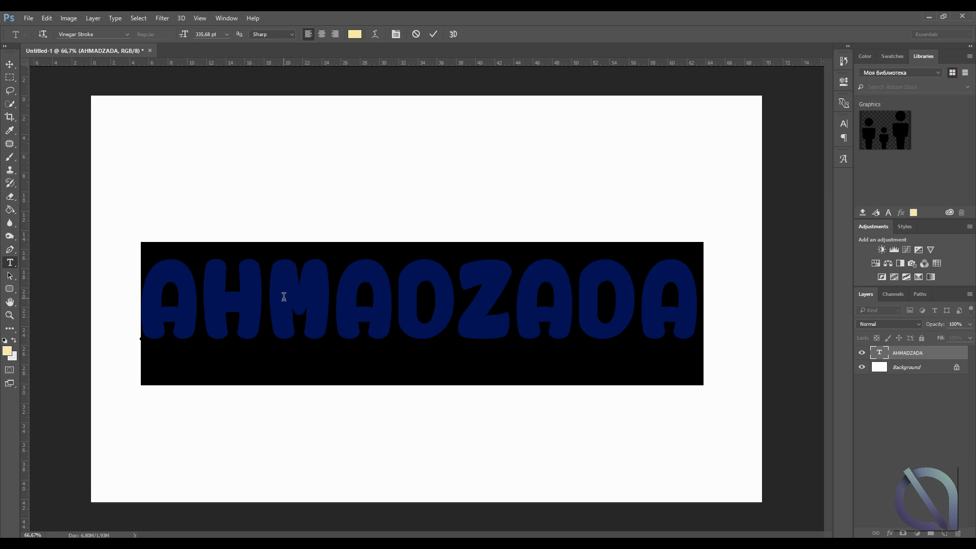
left_click(8, 66)
Outline the AHMADZADA lettering with a 25 px dark-brown outside Stroke
right_click(907, 352)
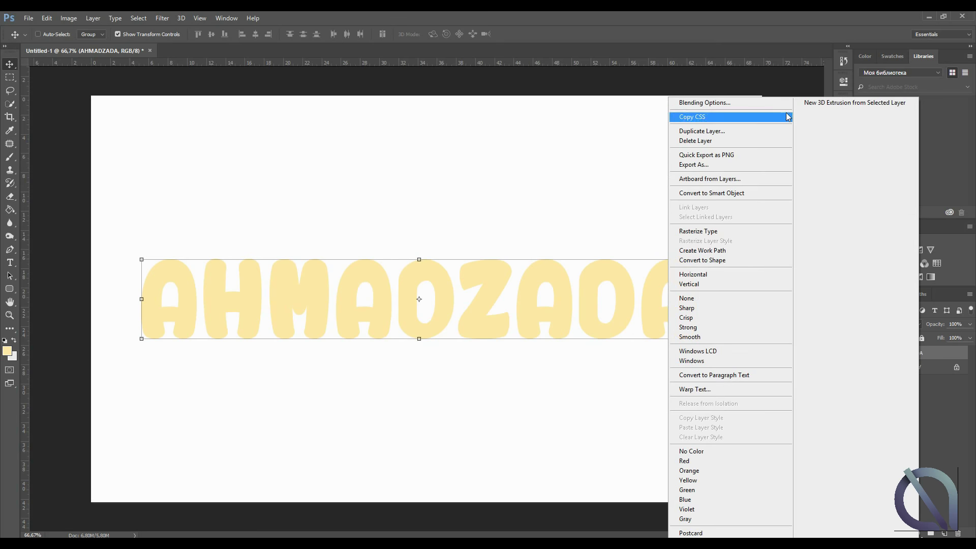
key("Escape")
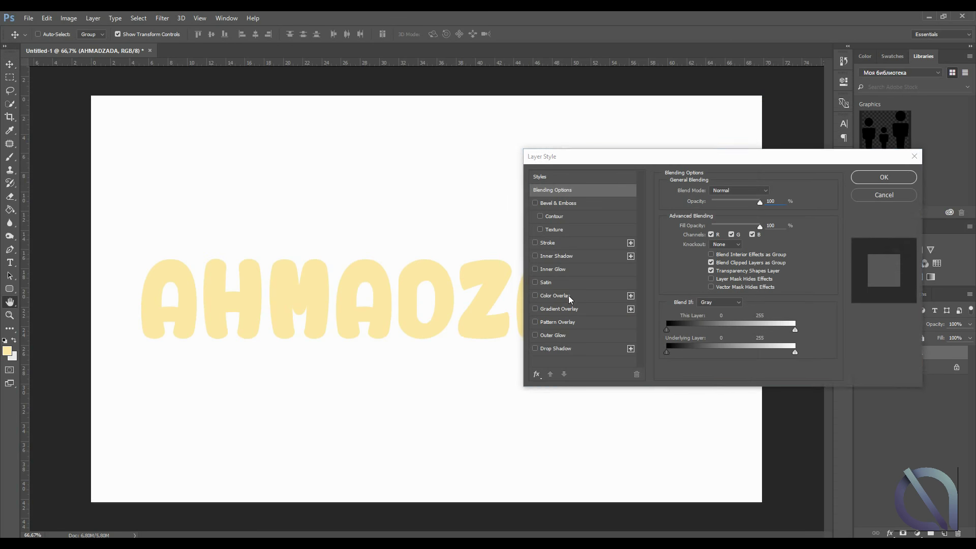
left_click(565, 242)
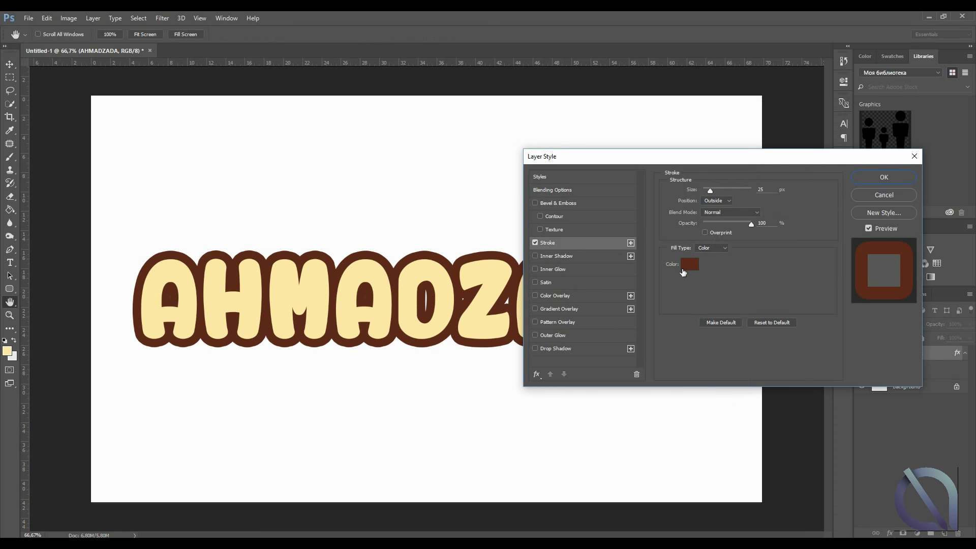
left_click(876, 179)
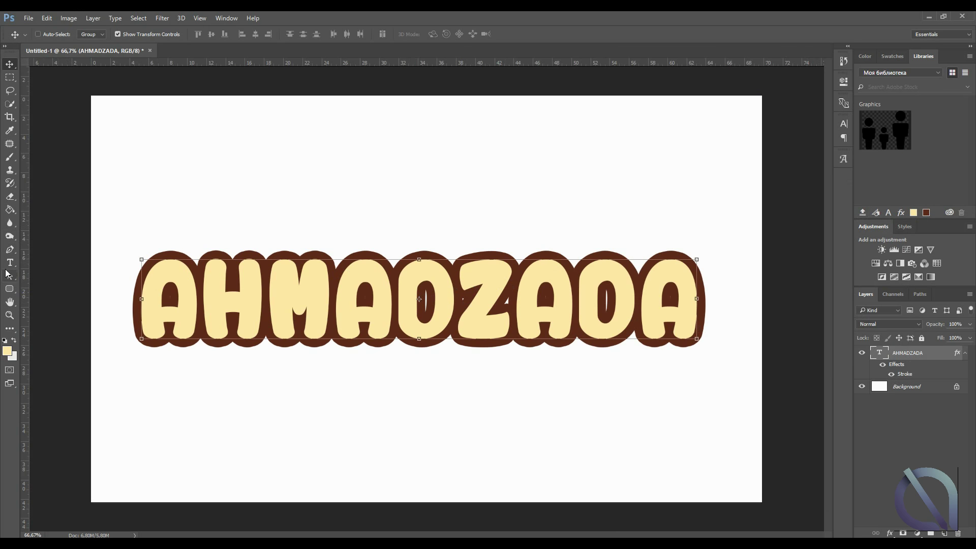
left_click(10, 263)
Select all the AHMADZADA letters and set their tracking to -40
left_click(396, 295)
key("ctrl+a")
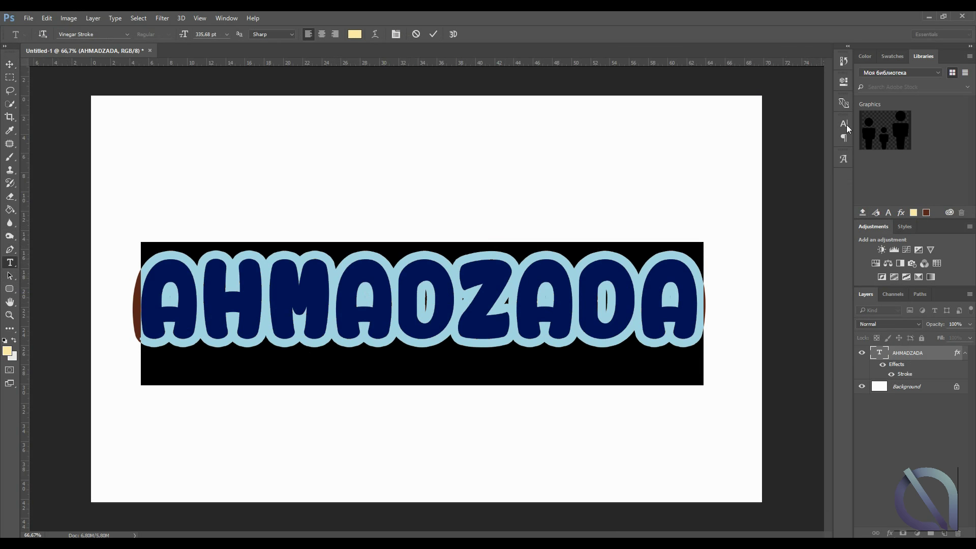
left_click(844, 124)
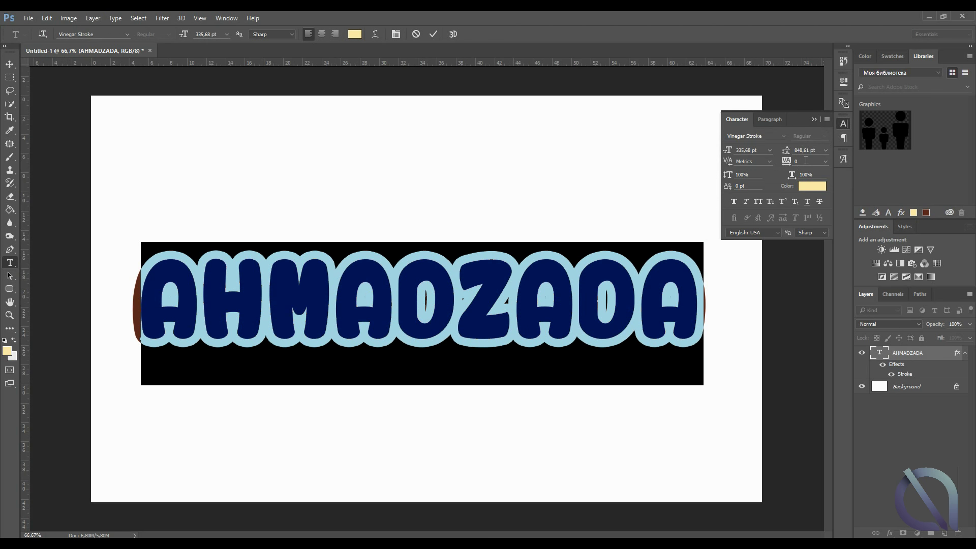
key("Down")
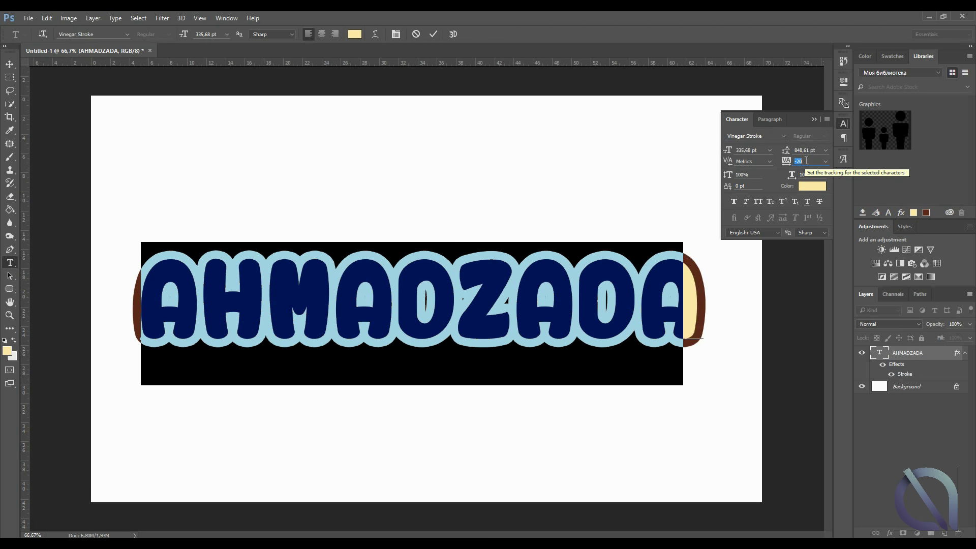
key("Down")
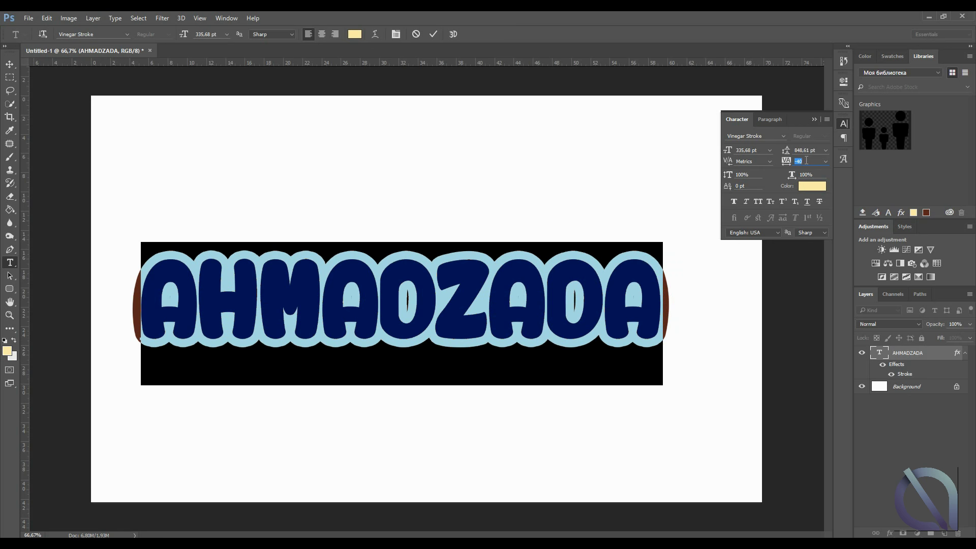
left_click(812, 121)
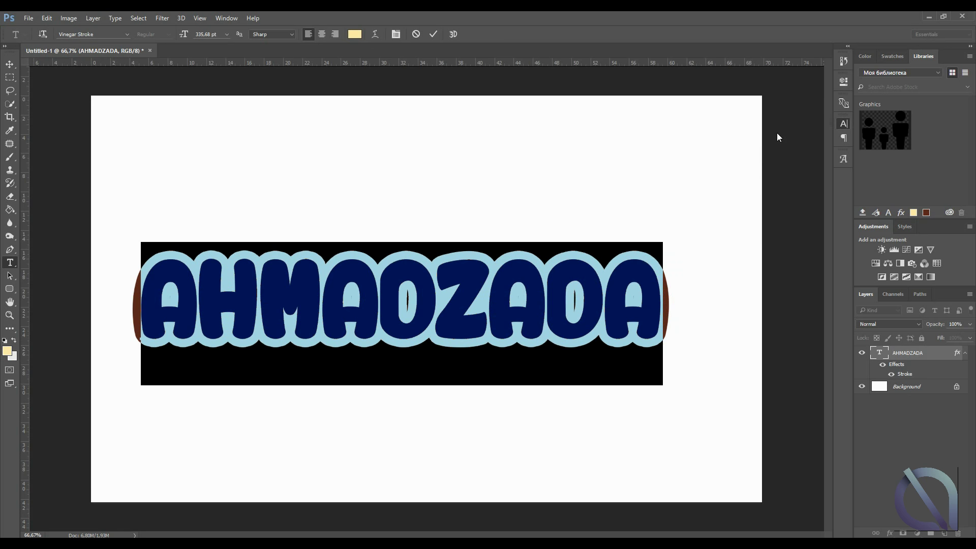
left_click(10, 65)
Pan around the canvas to review the tightened lettering, then open the layer's options menu
scroll(134, 298, "up", 2)
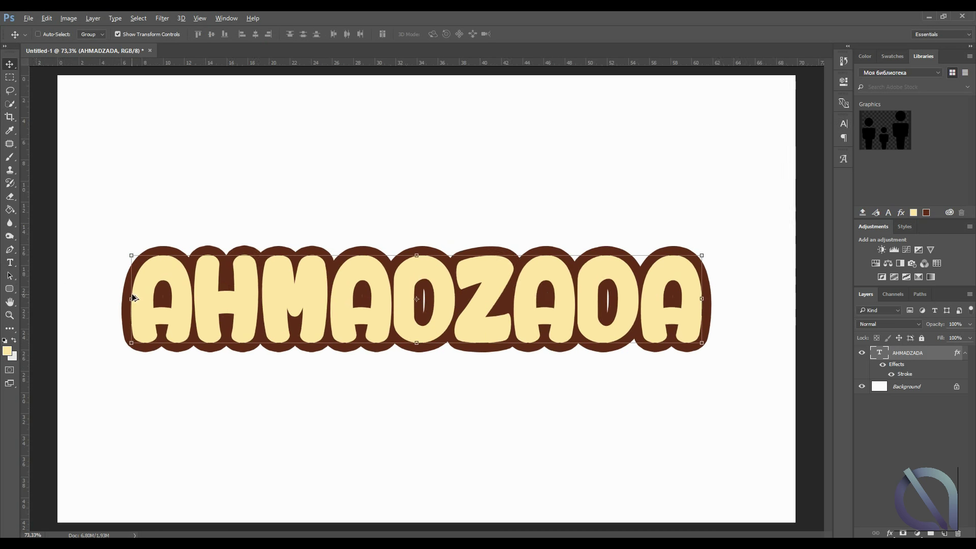
scroll(203, 295, "up", 2)
scroll(202, 295, "up", 2)
scroll(201, 308, "up", 2)
scroll(279, 311, "up", 2)
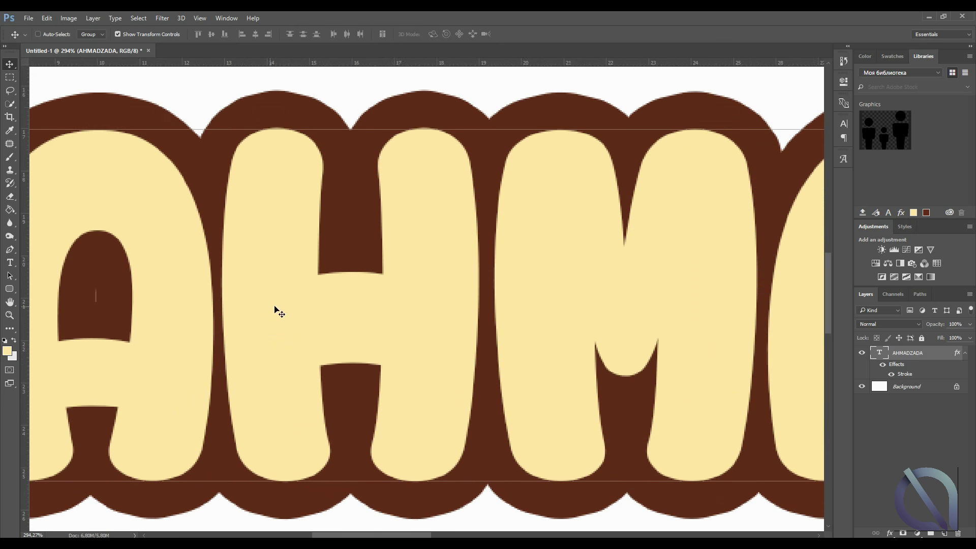
scroll(279, 312, "down", 2)
scroll(279, 312, "down", 2)
scroll(279, 312, "down", 2)
scroll(279, 311, "down", 2)
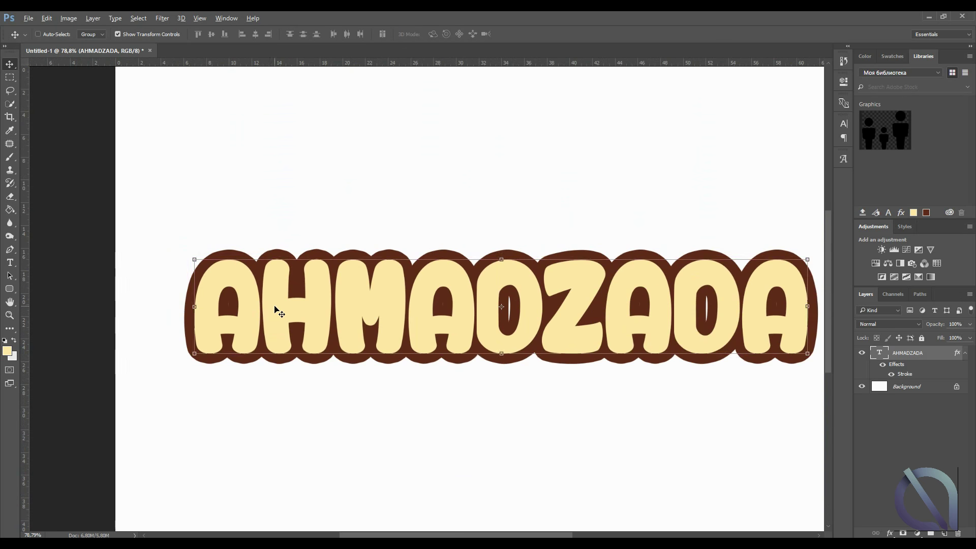
scroll(279, 311, "right", 2)
scroll(338, 299, "right", 2)
scroll(341, 295, "down", 3)
scroll(438, 319, "up", 1)
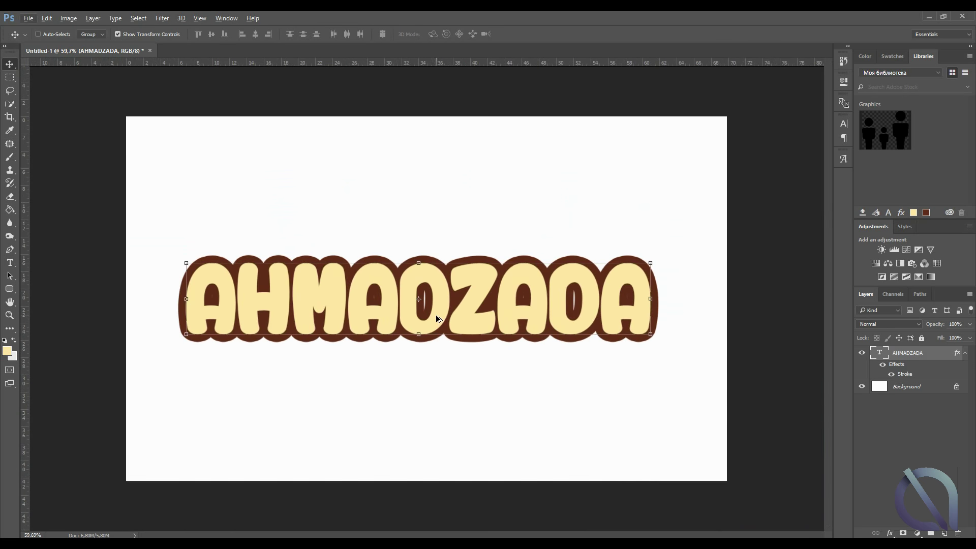
scroll(439, 319, "up", 1)
scroll(439, 322, "up", 1)
right_click(922, 354)
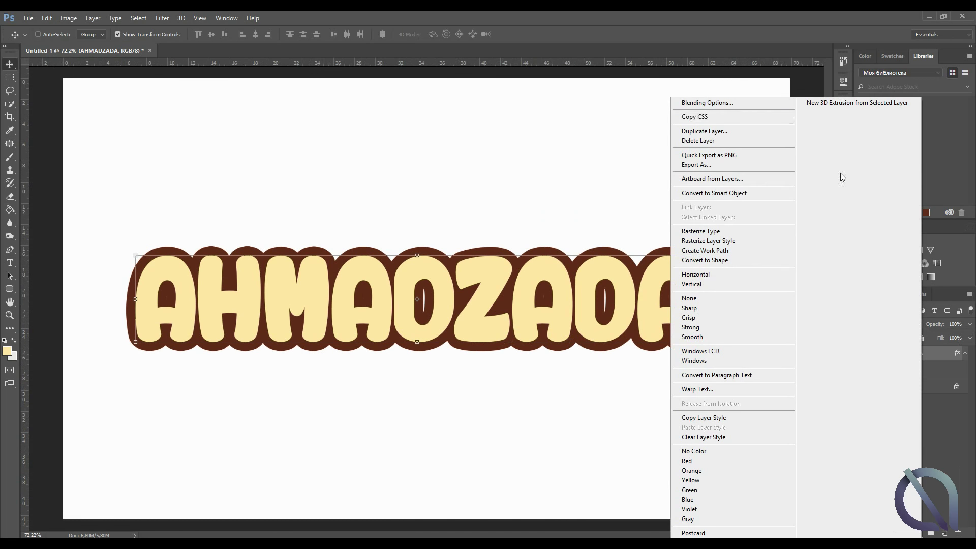
Add an inner shadow to the letters with 0 distance, size about 20 and 100% opacity
left_click(618, 286)
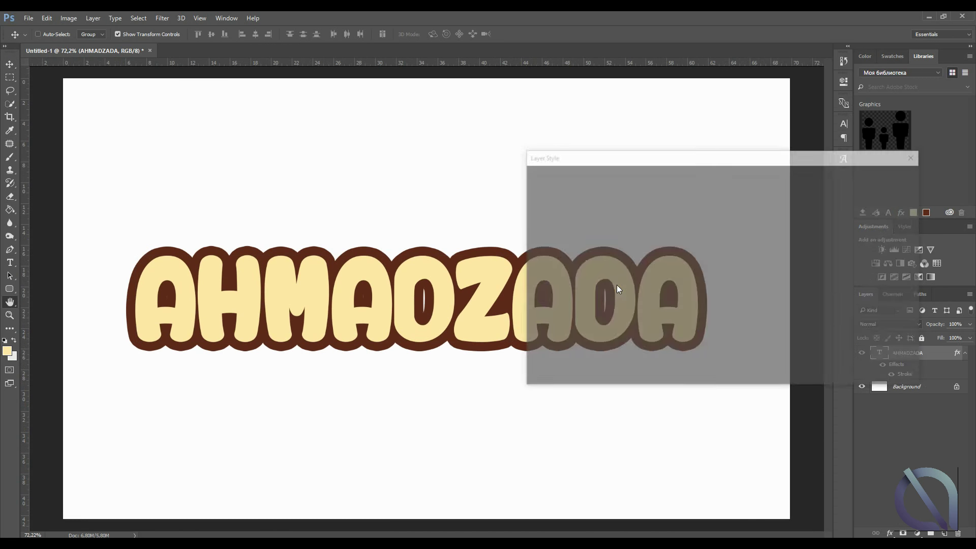
left_click(561, 295)
left_click(535, 295)
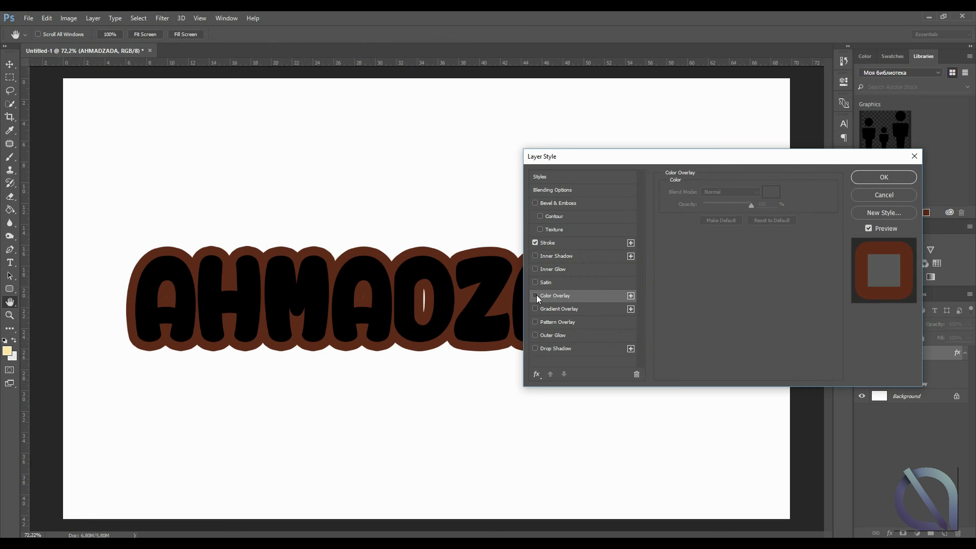
left_click(568, 258)
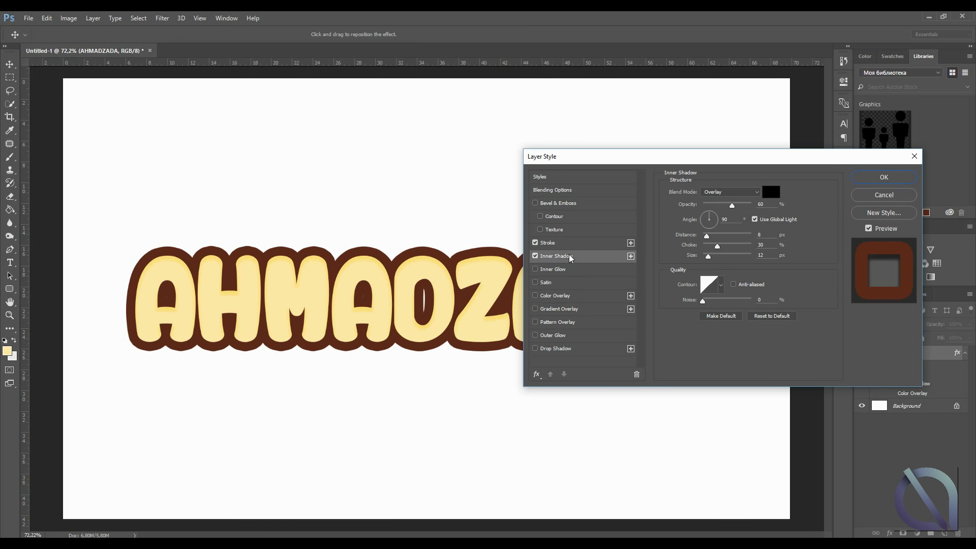
left_click(756, 192)
left_click(729, 204)
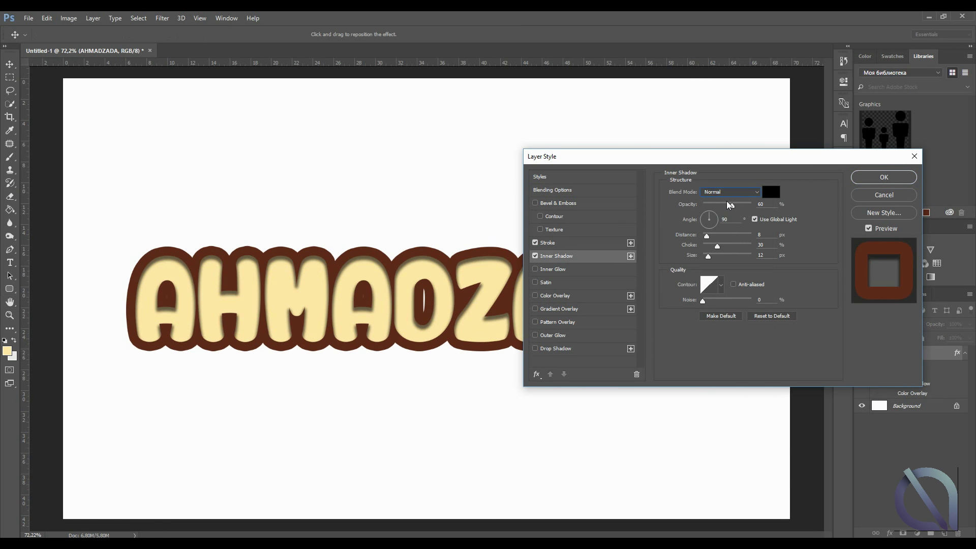
left_click_drag(709, 236, 701, 235)
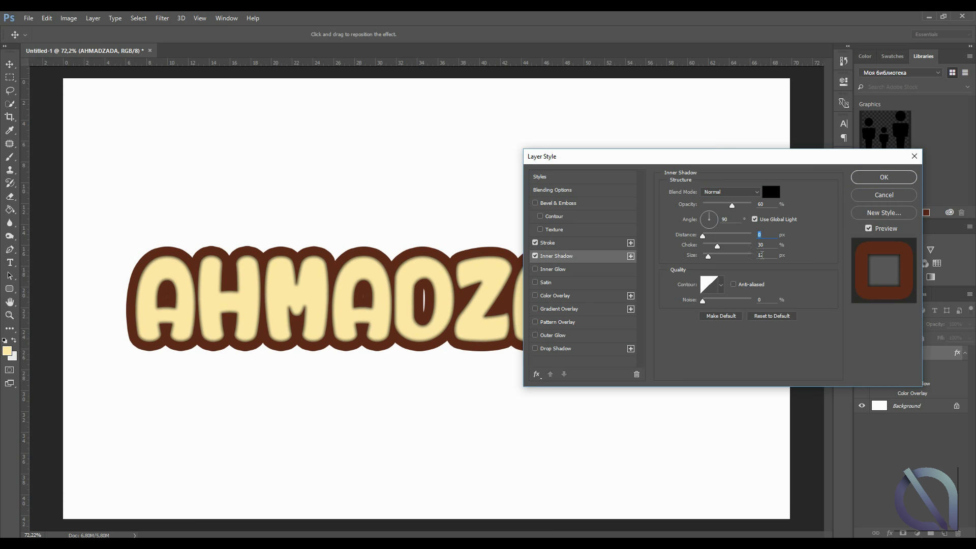
key("Up")
key("Up")
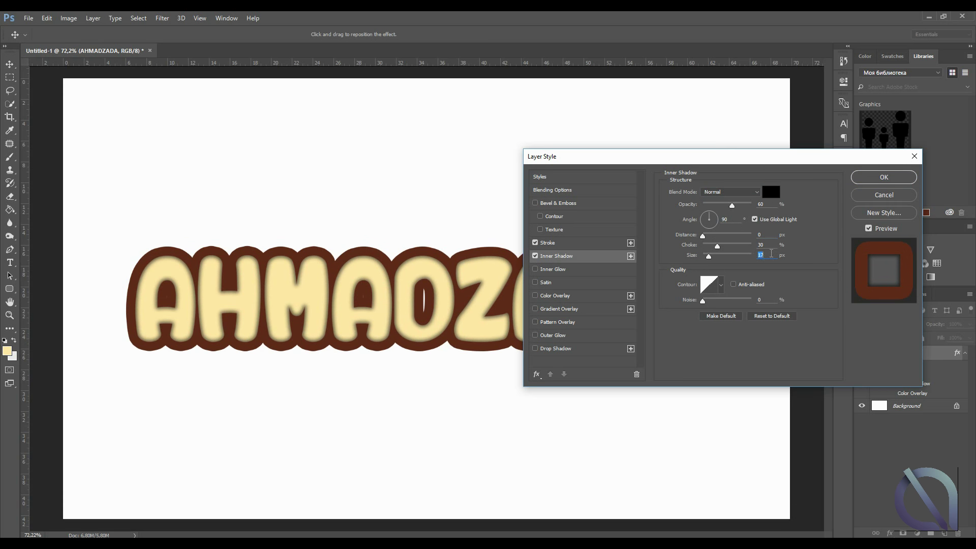
key("Up")
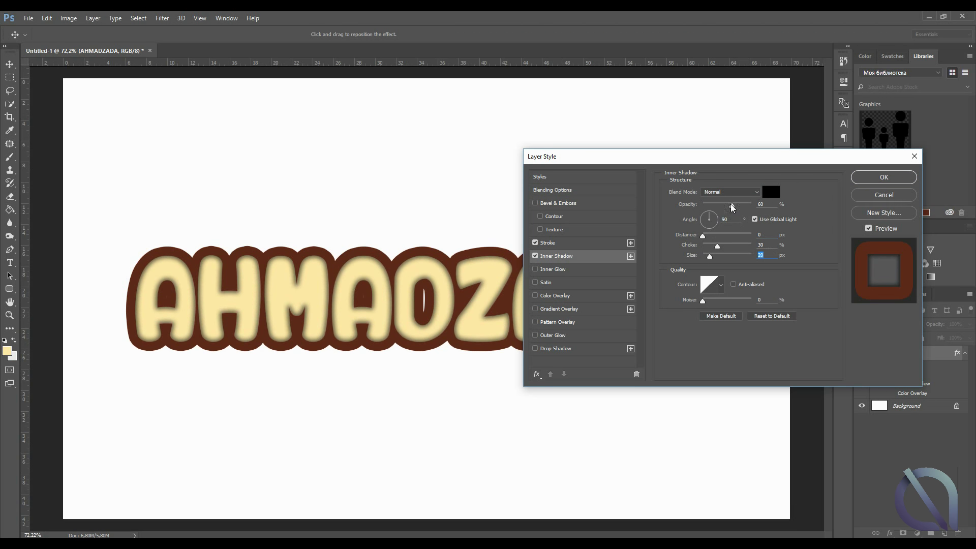
left_click_drag(732, 207, 758, 204)
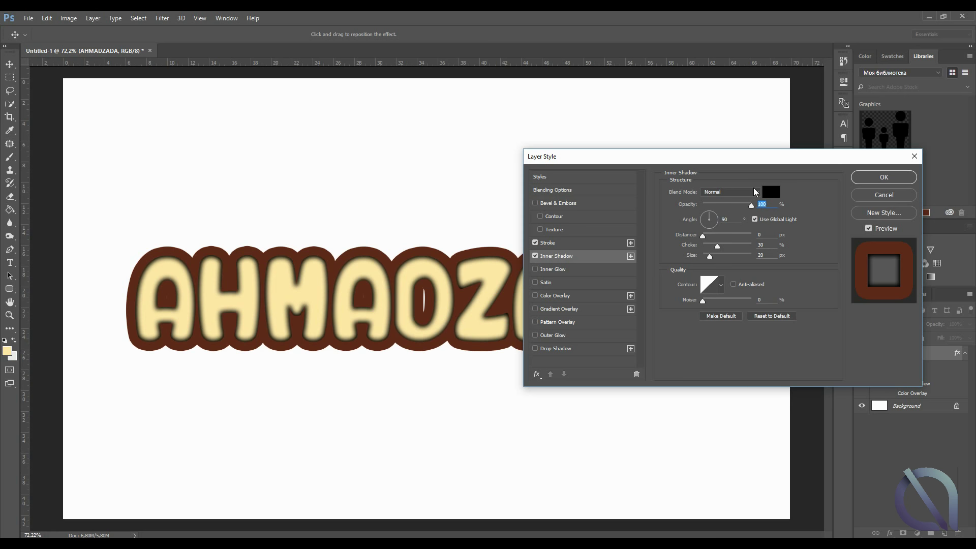
mouse_move(710, 256)
left_mouse_down()
mouse_move(720, 257)
mouse_move(710, 257)
left_mouse_up()
Add a light peach (ecb48f) Color Overlay to the letters
left_click(733, 192)
left_click(558, 294)
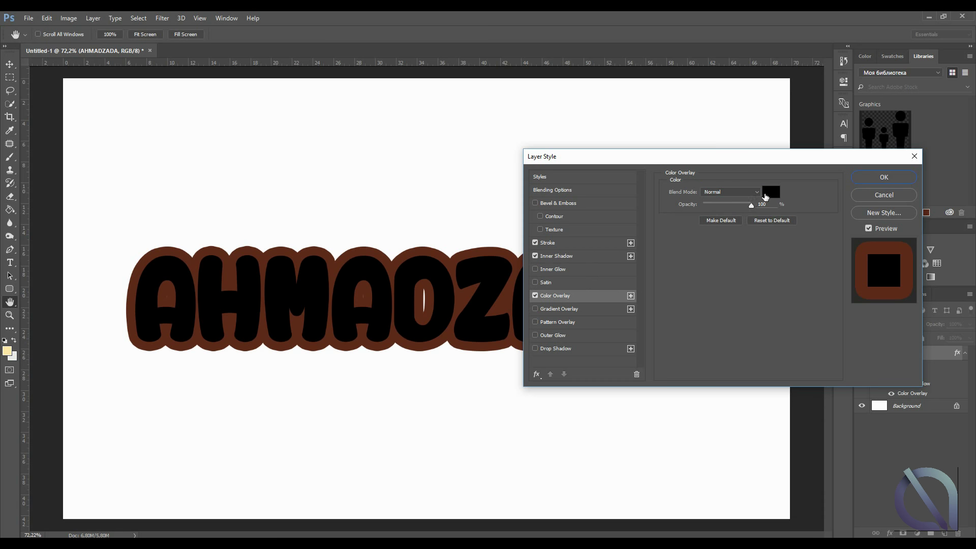
left_click(766, 196)
left_click_drag(599, 169, 549, 165)
left_click(659, 266)
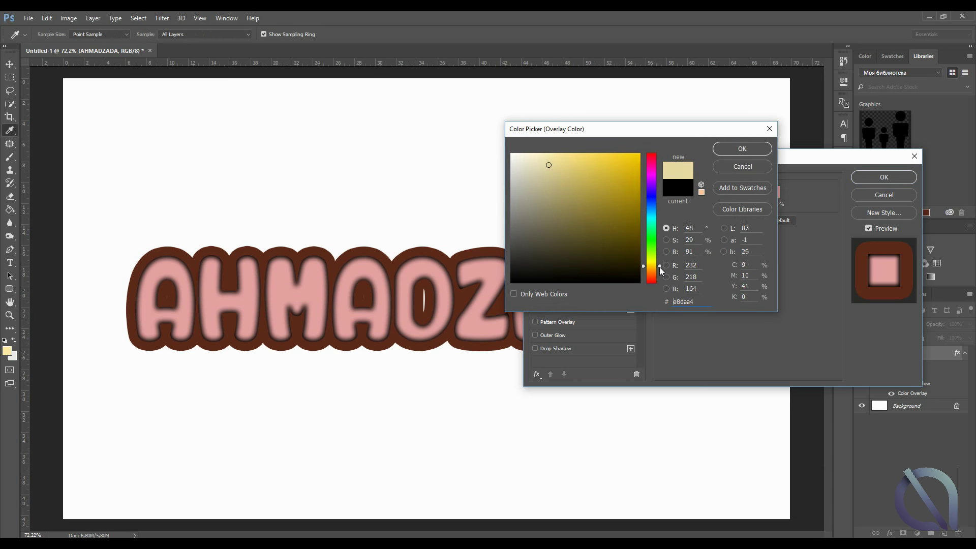
left_click_drag(660, 268, 660, 275)
left_click(570, 165)
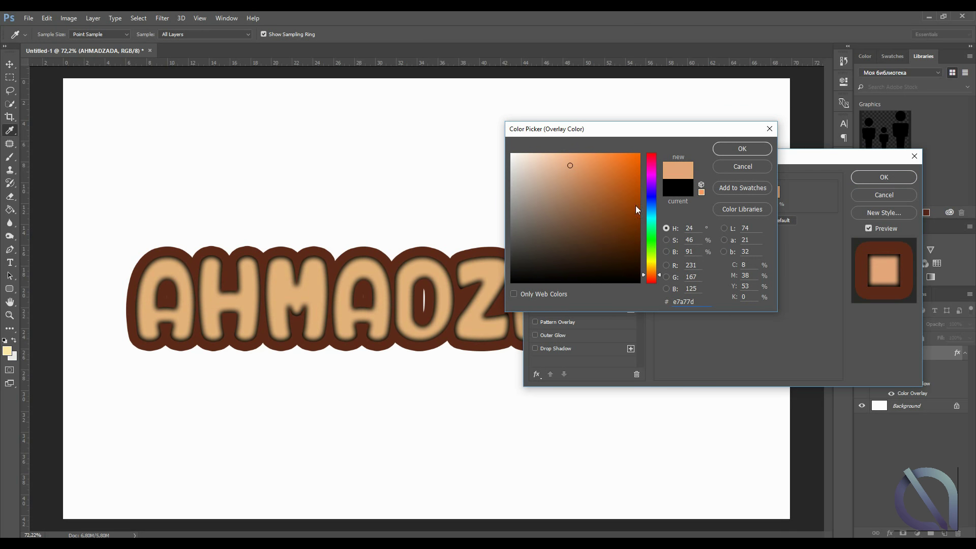
left_click_drag(586, 163, 561, 163)
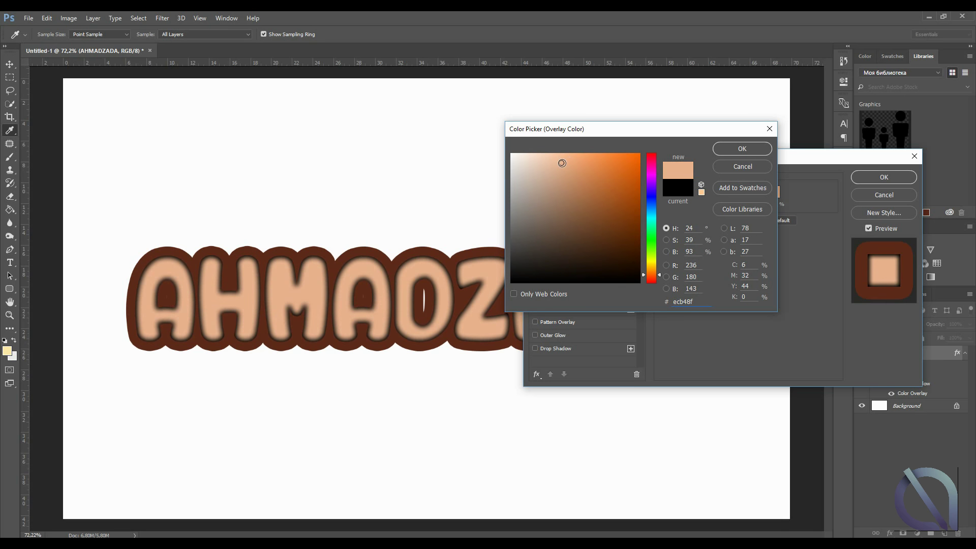
left_click(751, 147)
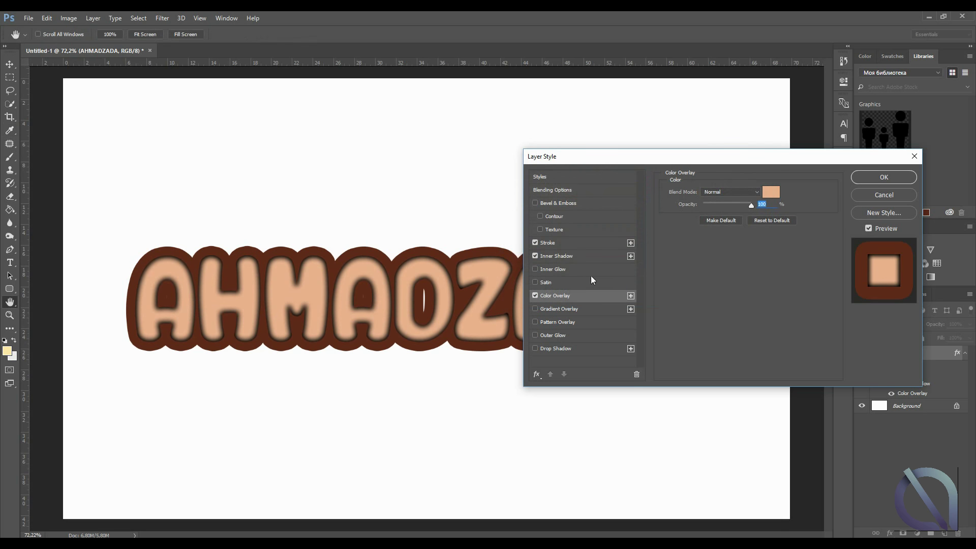
Switch the inner shadow to Overlay mode with a larger size, apply, and add an empty layer
left_click(573, 257)
left_click(731, 191)
left_click(733, 295)
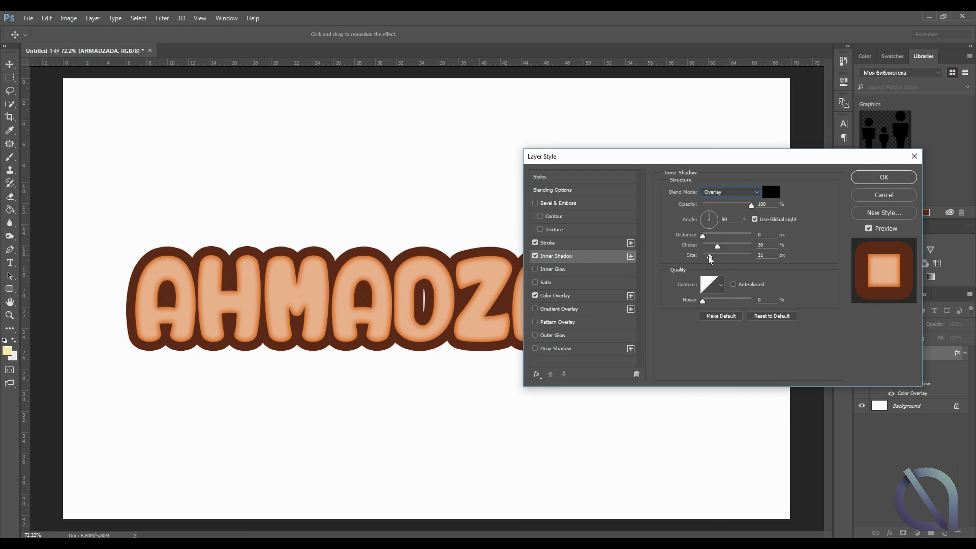
left_click_drag(710, 257, 712, 257)
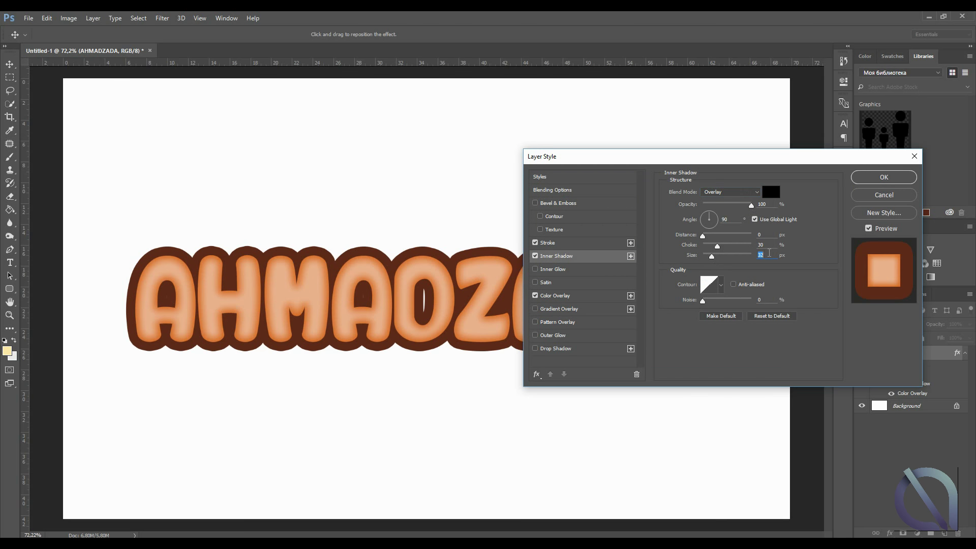
left_click(893, 183)
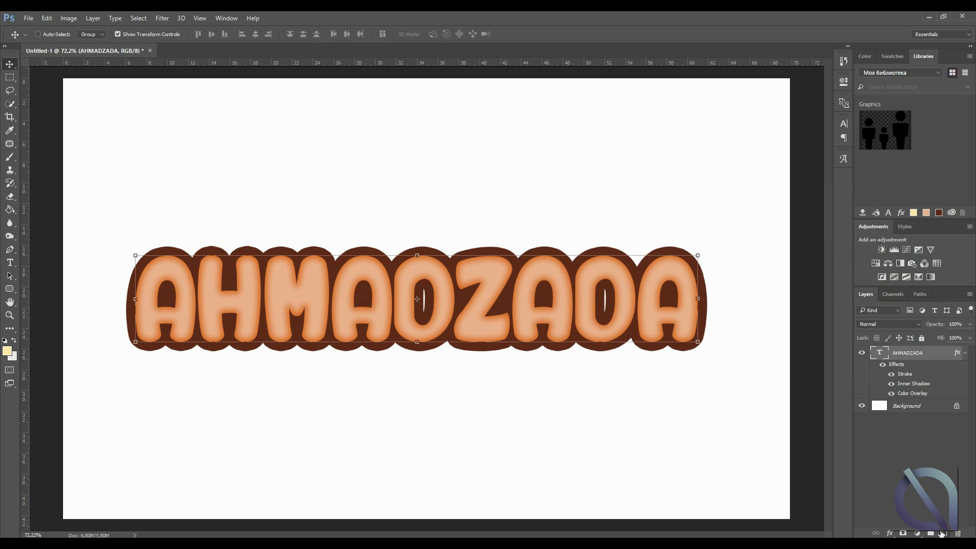
left_click(943, 534)
Trace a wavy Pen path across the first A, the H and the M
scroll(143, 306, "up", 3)
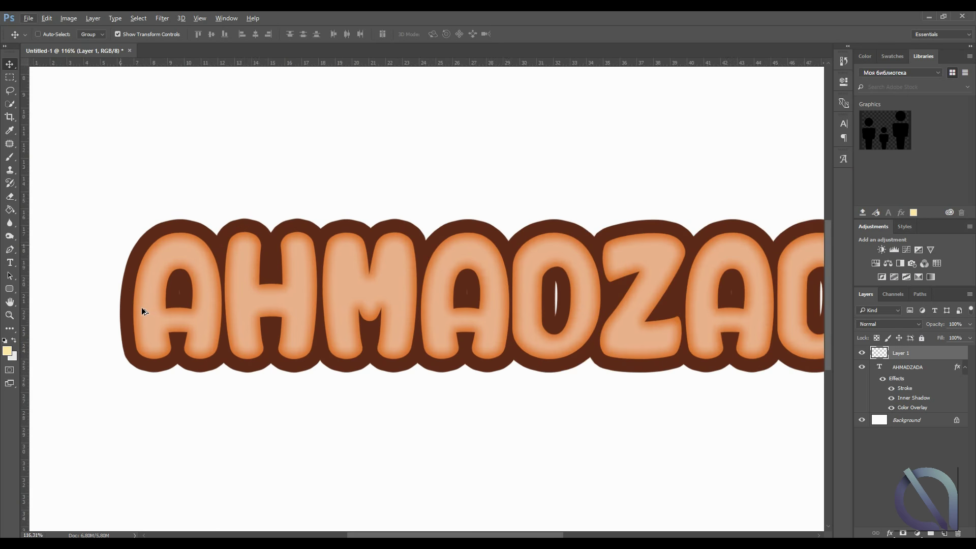
scroll(141, 309, "up", 2)
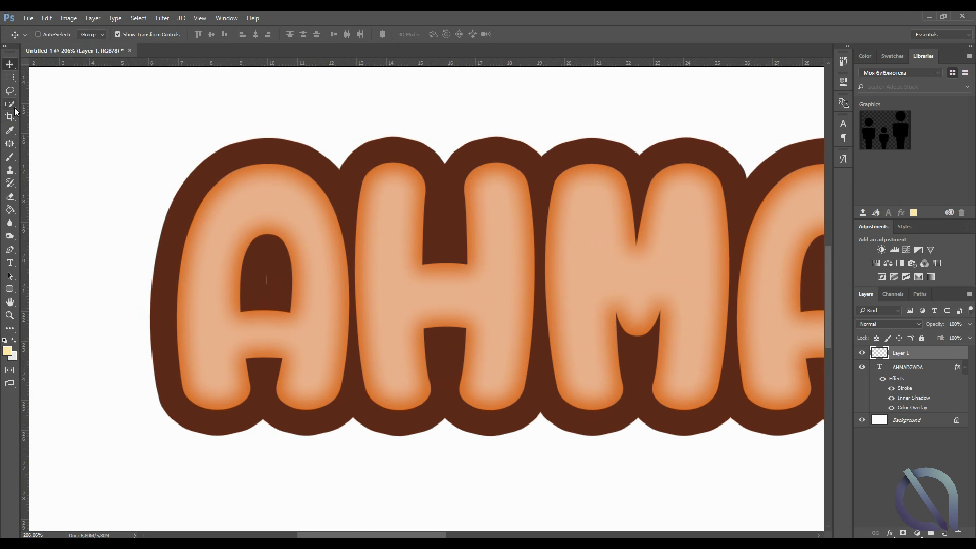
left_click(10, 249)
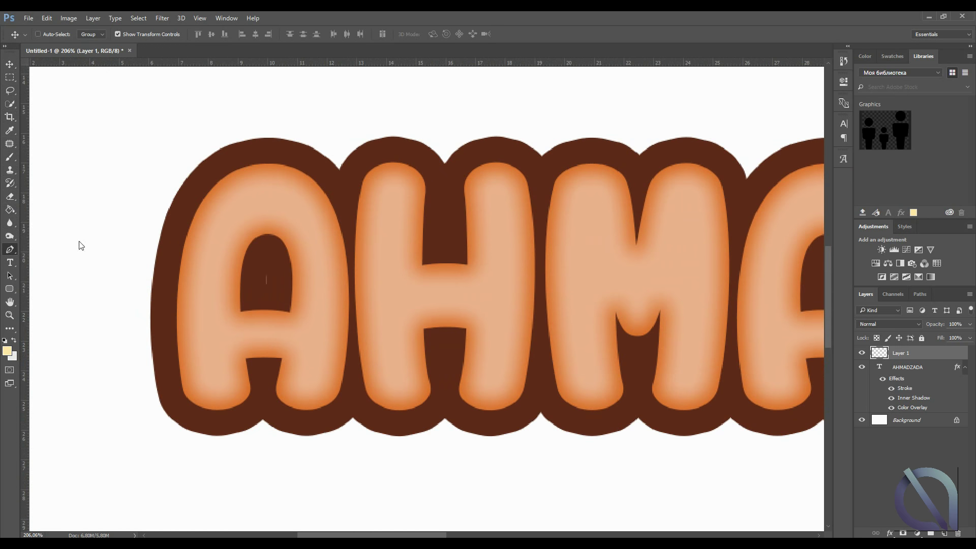
left_click_drag(140, 231, 164, 233)
left_click_drag(208, 274, 224, 276)
left_click_drag(267, 249, 275, 250)
left_click_drag(318, 278, 332, 280)
left_click_drag(349, 235, 352, 236)
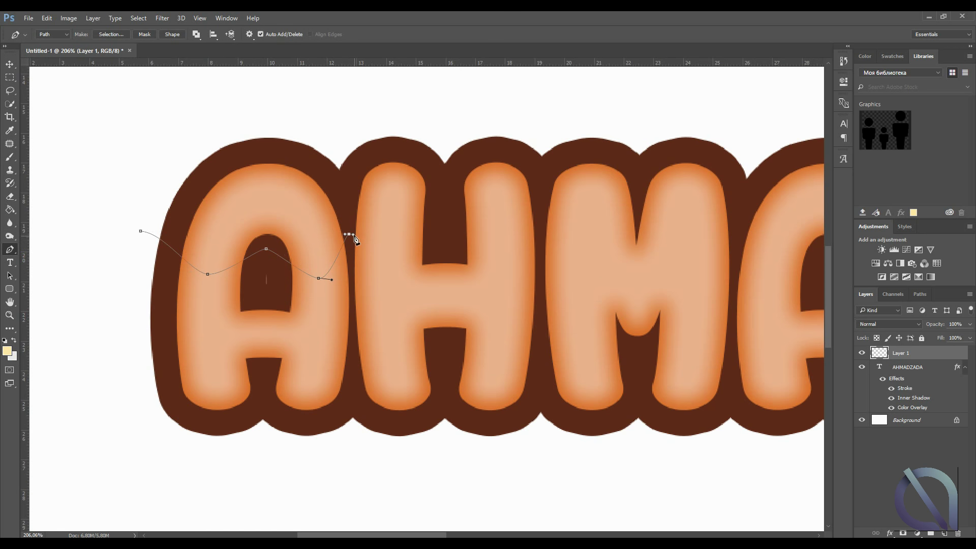
left_click_drag(379, 268, 392, 270)
left_click_drag(441, 236, 453, 236)
left_click_drag(502, 261, 518, 265)
left_click_drag(540, 226, 546, 228)
mouse_move(583, 271)
left_mouse_down()
mouse_move(637, 288)
mouse_move(642, 268)
mouse_move(698, 280)
left_mouse_up()
left_click_drag(738, 217, 743, 219)
key("ctrl+z")
left_click(691, 279)
left_click_drag(700, 279, 702, 279)
left_click_drag(737, 222, 745, 224)
Continue the wavy path across the second A, the D and the Z
scroll(676, 273, "right", 1)
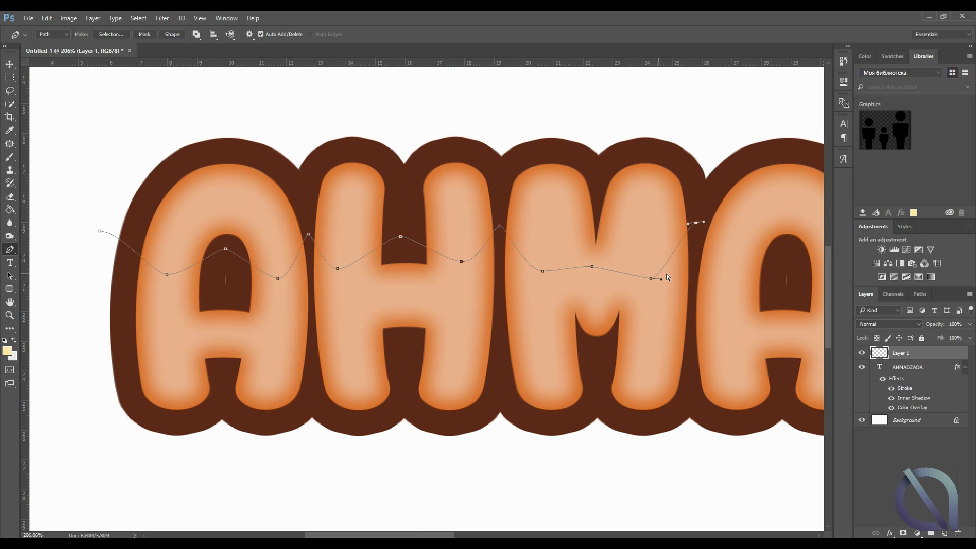
scroll(667, 273, "right", 5)
left_click_drag(531, 264, 602, 246)
left_click_drag(648, 277, 661, 278)
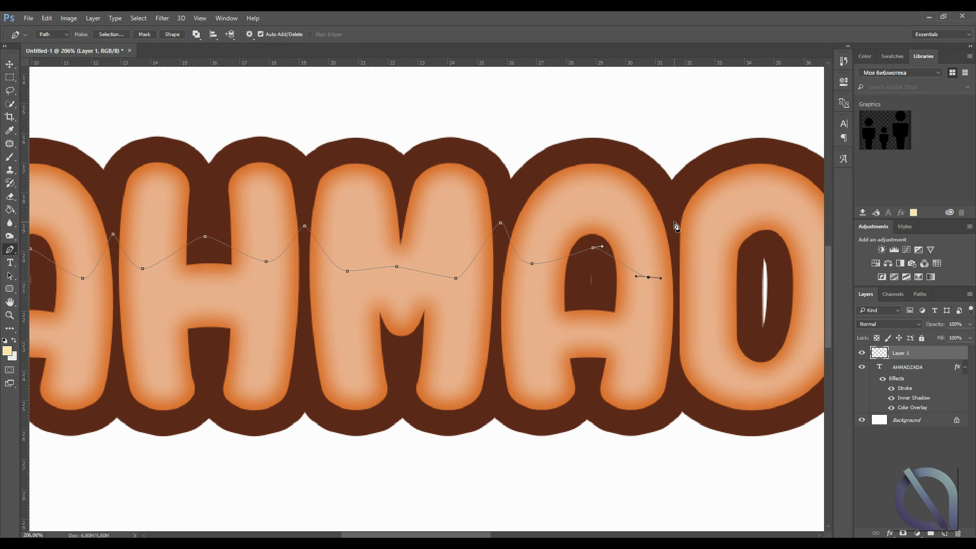
left_click_drag(673, 221, 677, 224)
left_click_drag(705, 279, 719, 280)
left_click_drag(759, 243, 765, 243)
scroll(696, 276, "right", 2)
scroll(696, 276, "right", 2)
scroll(695, 276, "right", 2)
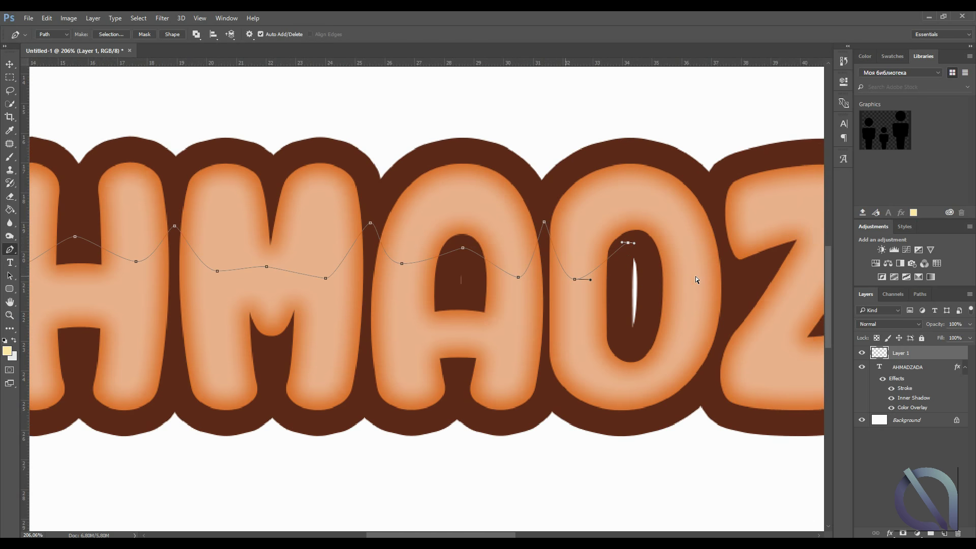
scroll(695, 276, "right", 2)
scroll(658, 273, "right", 3)
scroll(601, 276, "right", 2)
scroll(574, 270, "right", 1)
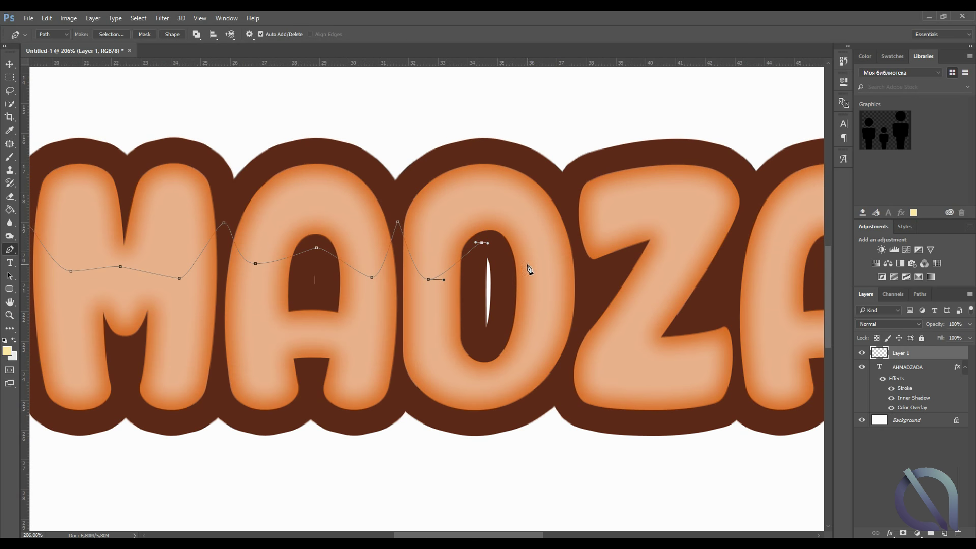
left_click_drag(551, 272, 567, 273)
left_click_drag(576, 228, 583, 229)
left_click_drag(665, 228, 678, 233)
left_click_drag(738, 223, 748, 222)
key("ctrl+z")
left_click_drag(699, 245, 748, 220)
Carry the wave over the last A, D and A, extending past the word's end
scroll(664, 260, "right", 1)
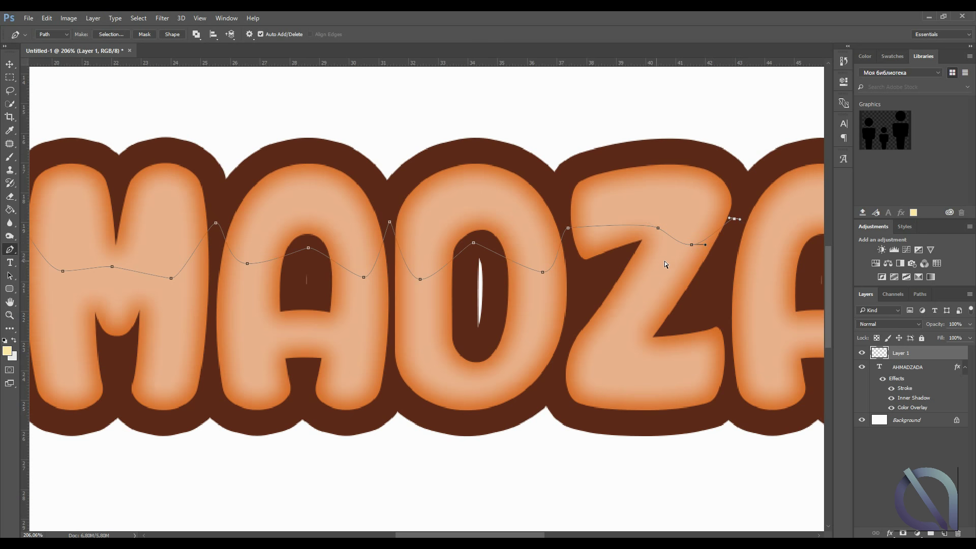
scroll(664, 261, "right", 2)
scroll(664, 260, "right", 2)
scroll(663, 260, "right", 2)
scroll(640, 257, "right", 2)
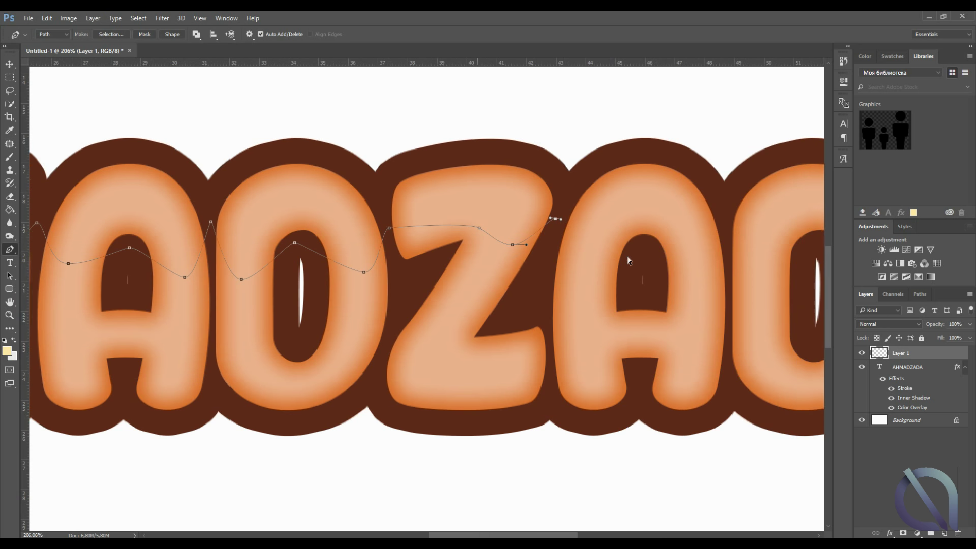
scroll(628, 260, "right", 2)
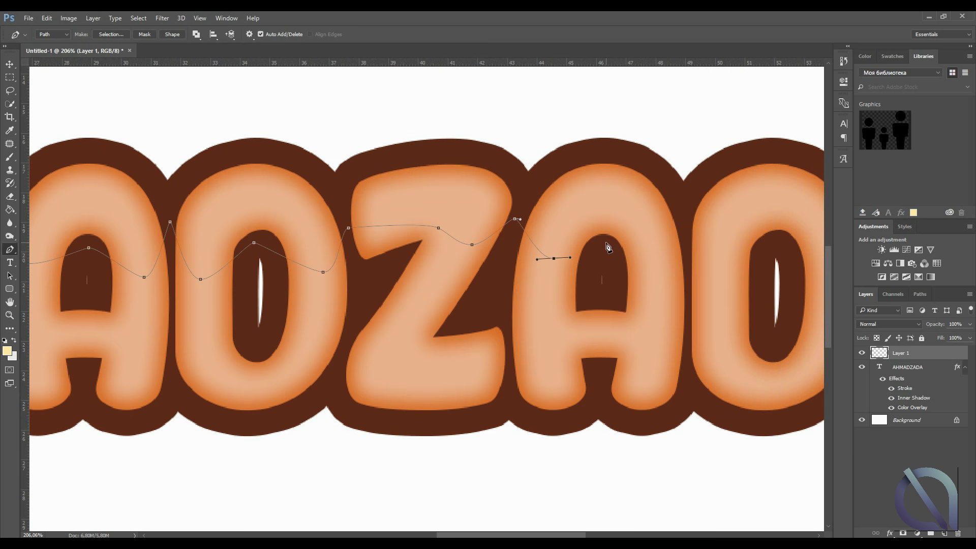
left_click_drag(606, 243, 618, 244)
mouse_move(660, 268)
left_mouse_down()
mouse_move(738, 264)
mouse_move(779, 242)
left_mouse_up()
left_click(682, 232)
scroll(734, 258, "right", 2)
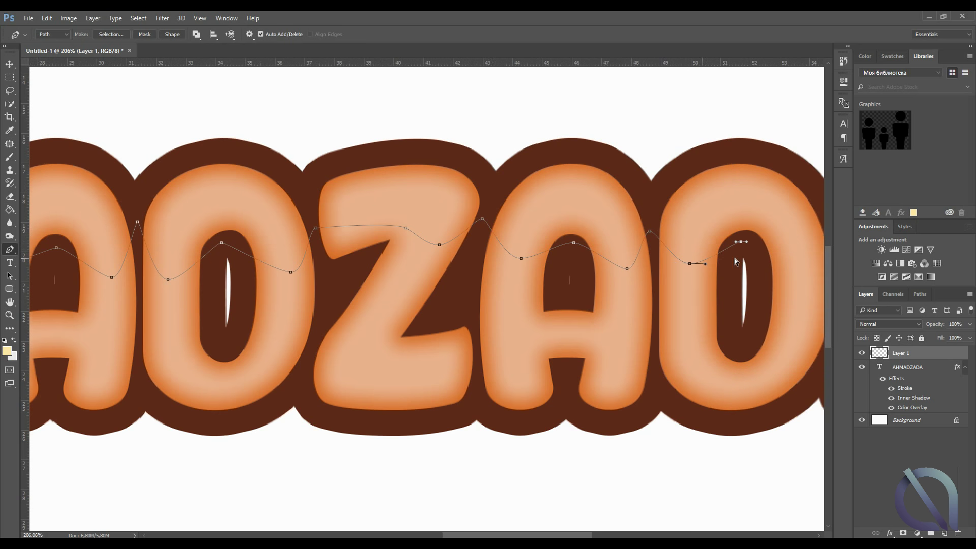
scroll(734, 258, "right", 2)
scroll(734, 258, "right", 2)
scroll(734, 258, "right", 2)
scroll(734, 258, "right", 2)
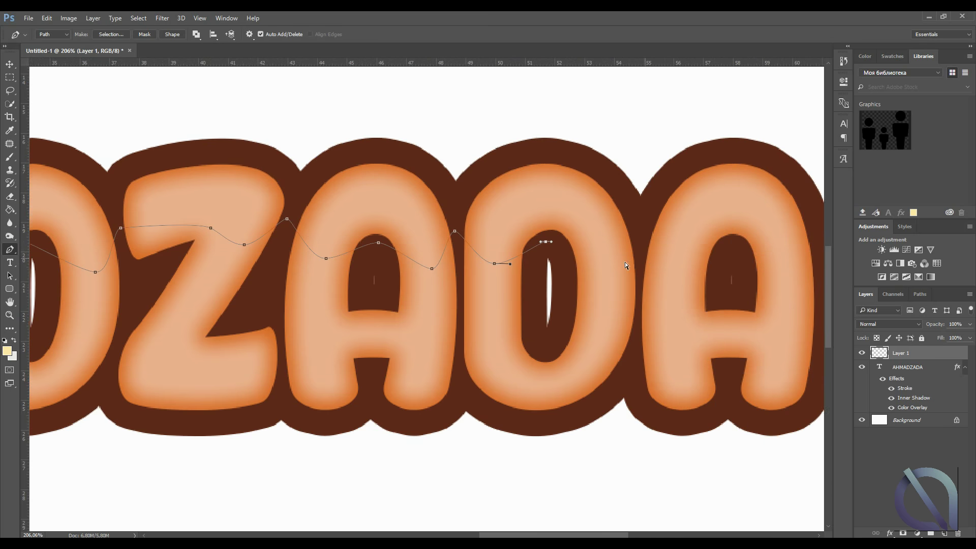
scroll(624, 261, "right", 2)
scroll(558, 275, "right", 2)
left_click_drag(484, 264, 320, 264)
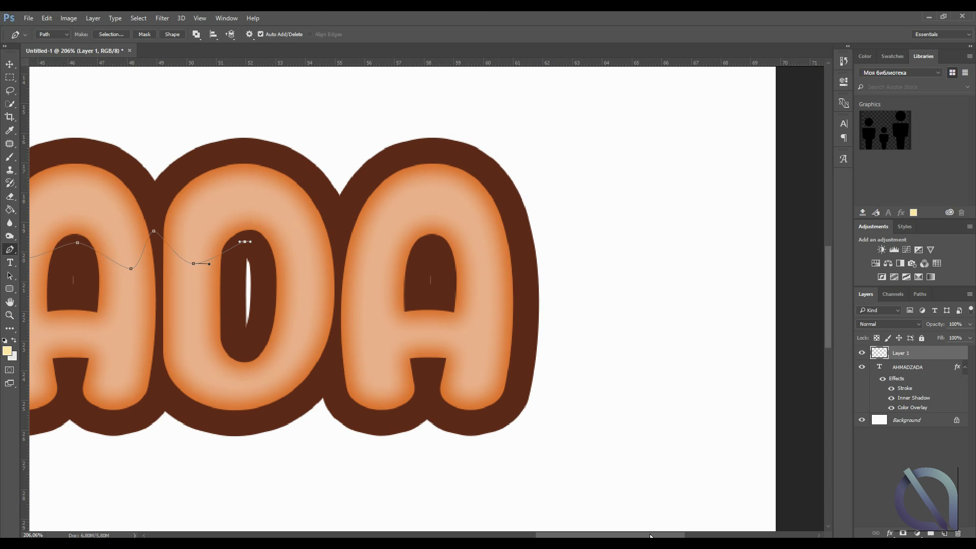
left_click_drag(650, 535, 643, 536)
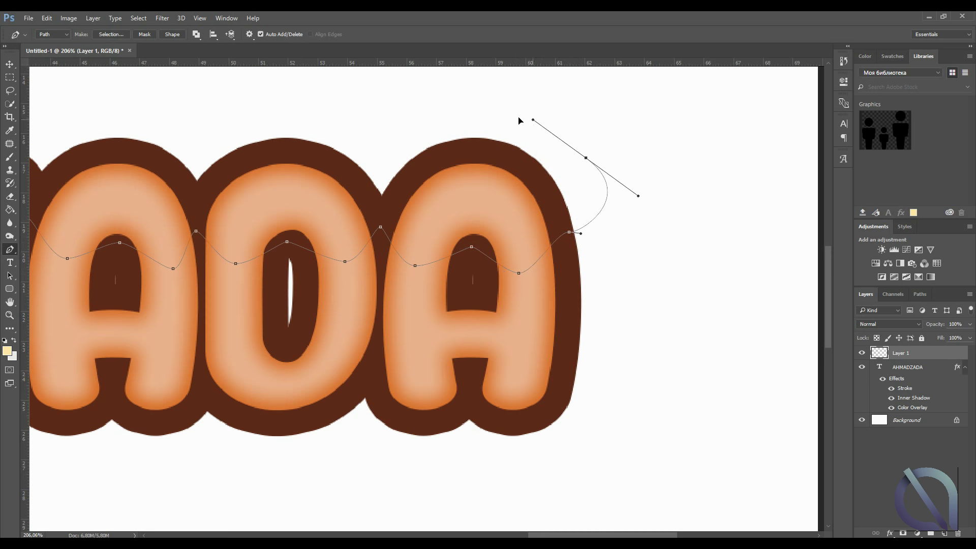
Curve the path back above the word and fill it with white over the letter tops
scroll(519, 120, "down", 3, "alt")
scroll(564, 201, "down", 3, "alt")
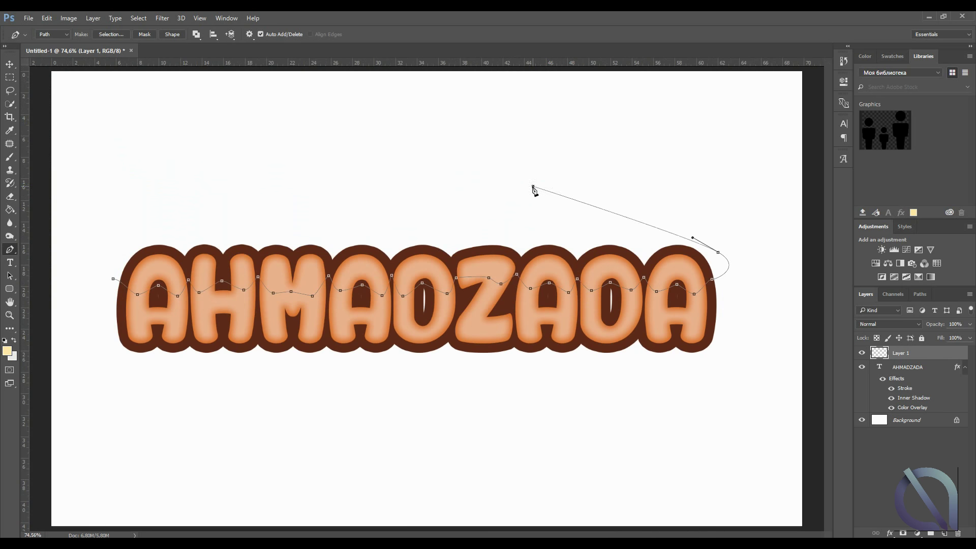
left_click_drag(174, 206, 138, 217)
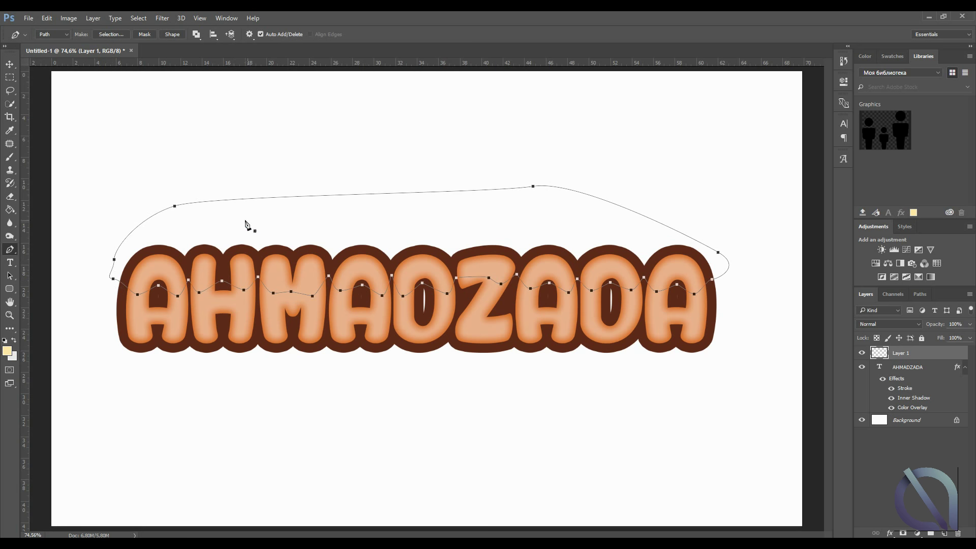
right_click(318, 212)
left_click(345, 279)
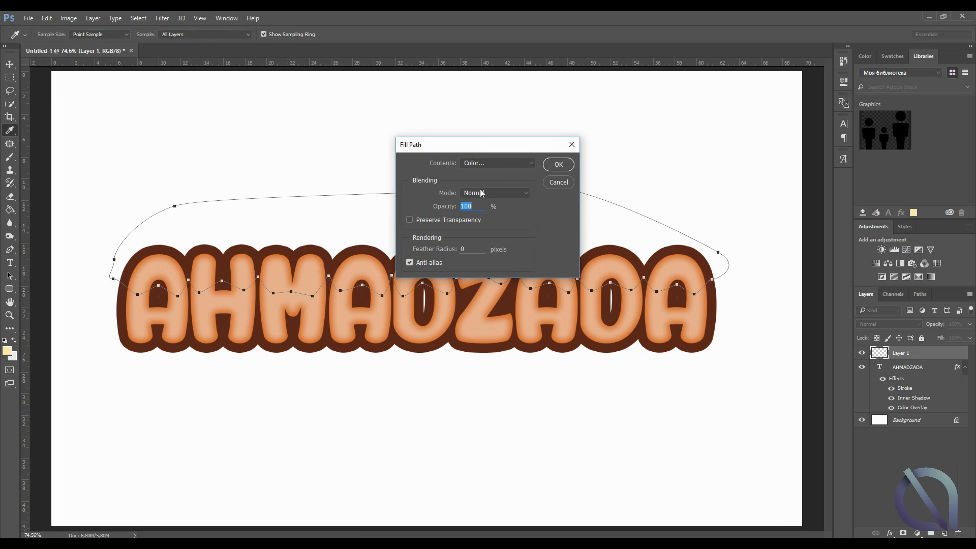
left_click(500, 163)
left_click(500, 186)
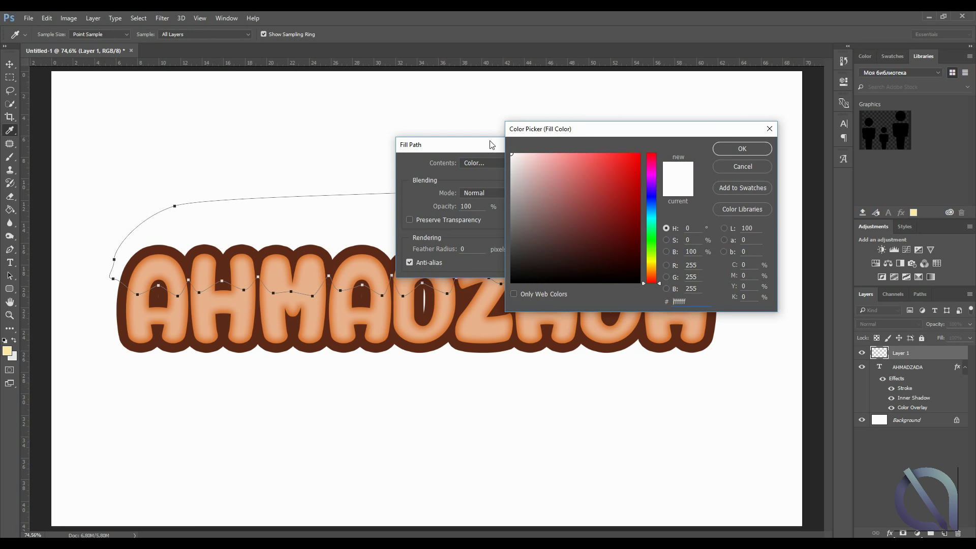
left_click(723, 149)
left_click(522, 153)
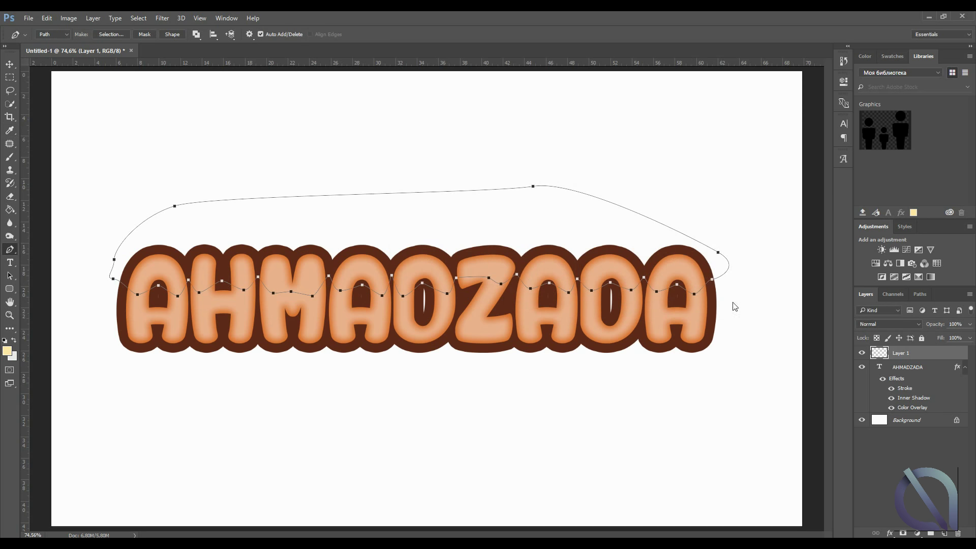
Delete the path and mask Layer 1 to a selection of the AHMADZADA letters
right_click(577, 260)
left_click(584, 273)
left_click(879, 366)
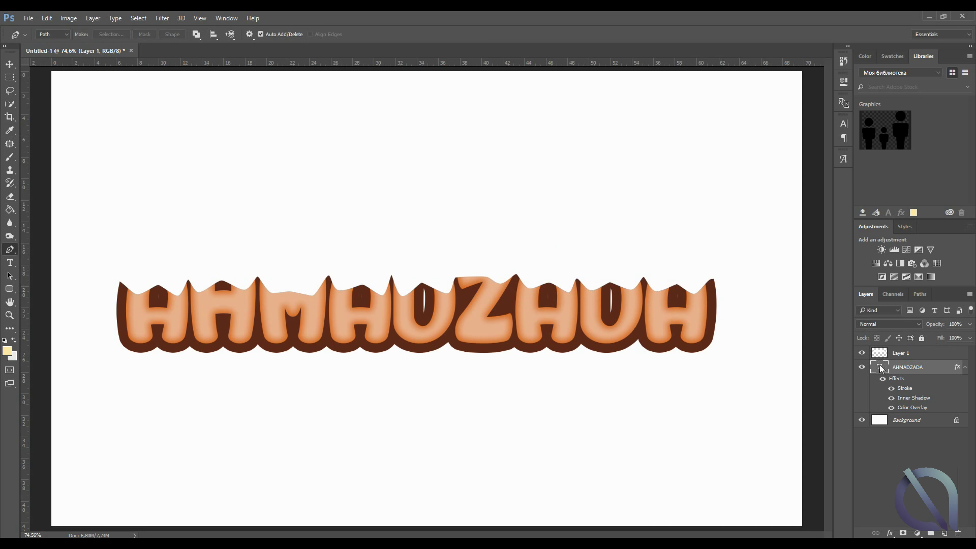
right_click(880, 367)
left_click(861, 90)
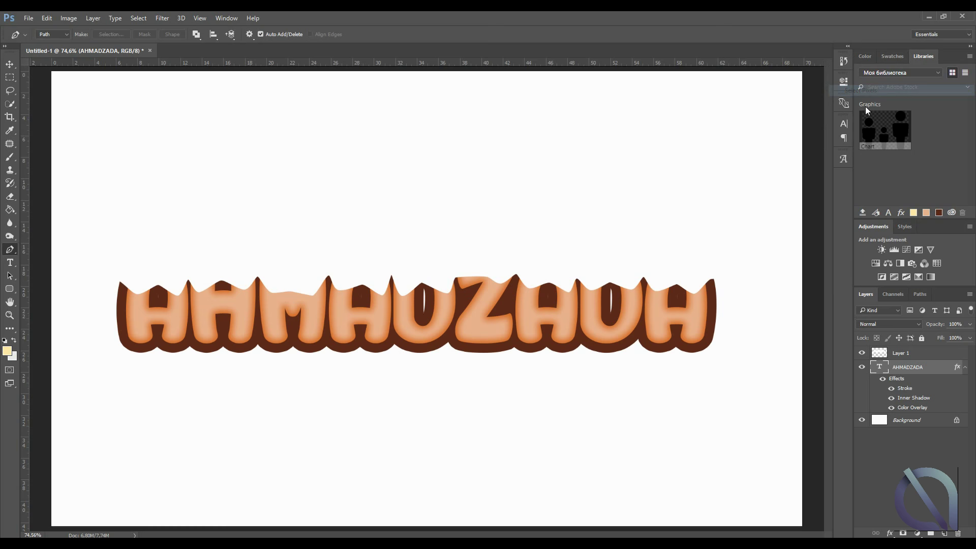
left_click(922, 356)
left_click(903, 533)
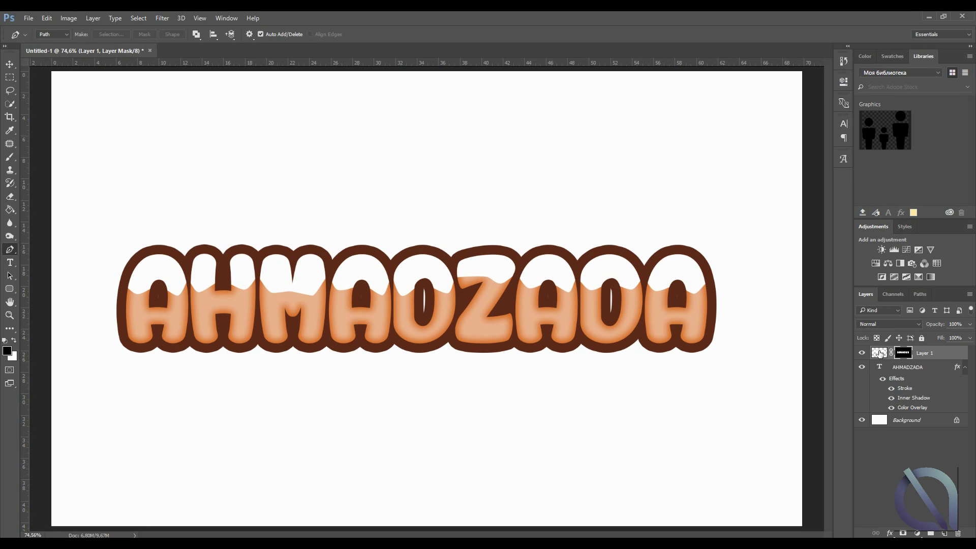
Set Layer 1's blend mode to Soft Light after trying Overlay
left_click(9, 156)
scroll(98, 272, "up", 1)
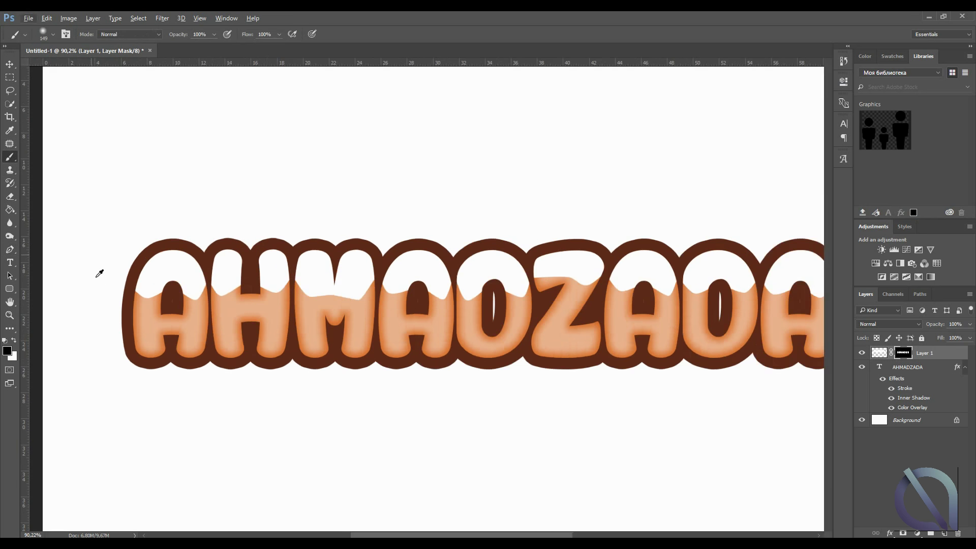
scroll(112, 266, "up", 2)
scroll(127, 262, "up", 2)
scroll(127, 261, "up", 2)
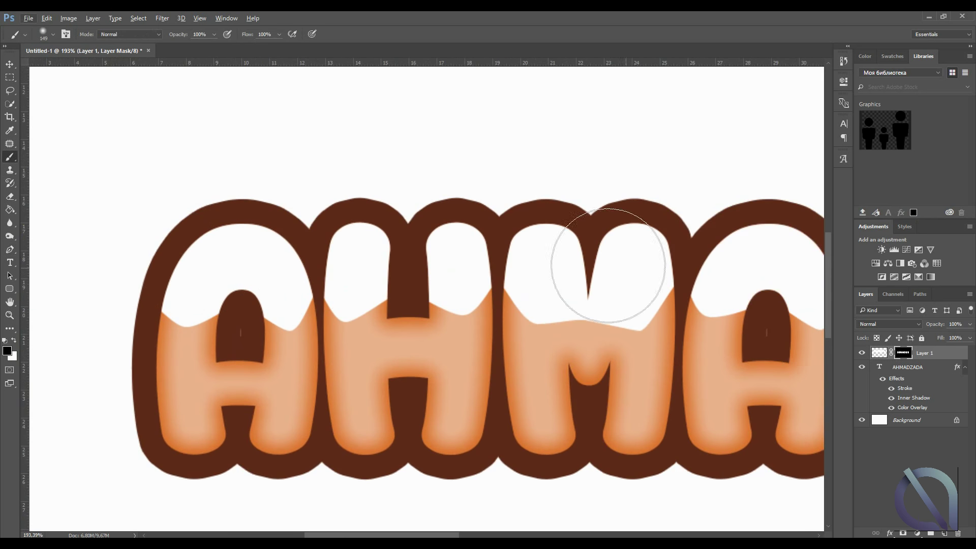
left_click(884, 323)
left_click(883, 428)
left_click(889, 324)
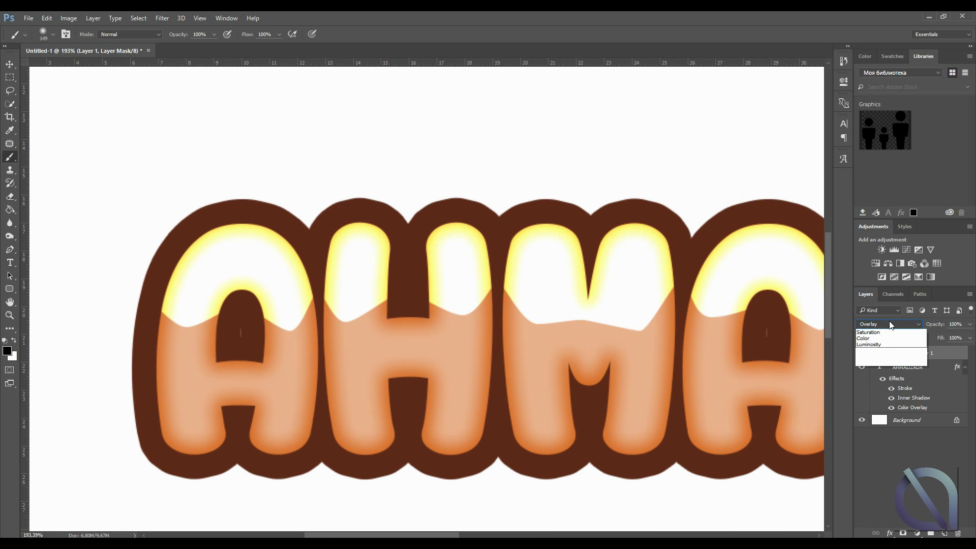
left_click(893, 431)
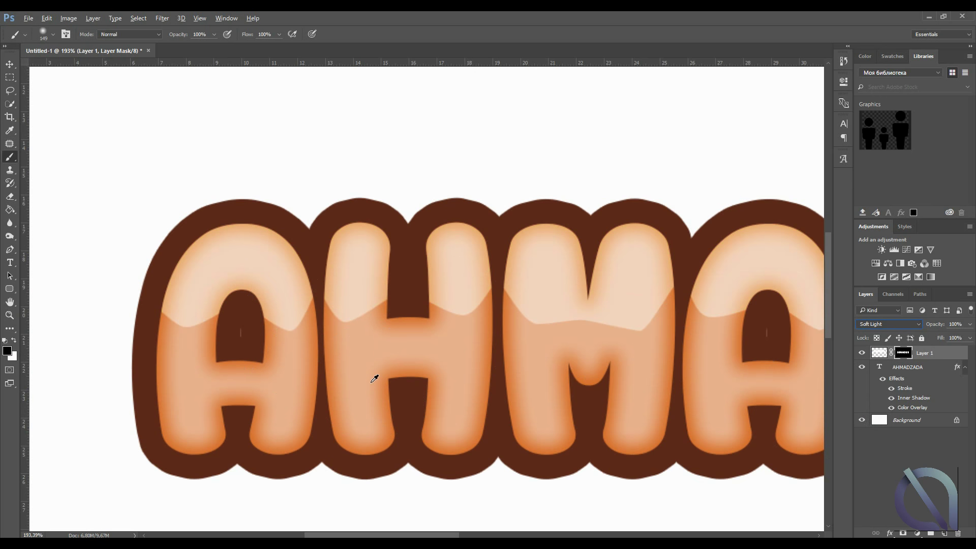
left_click_drag(387, 535, 477, 535)
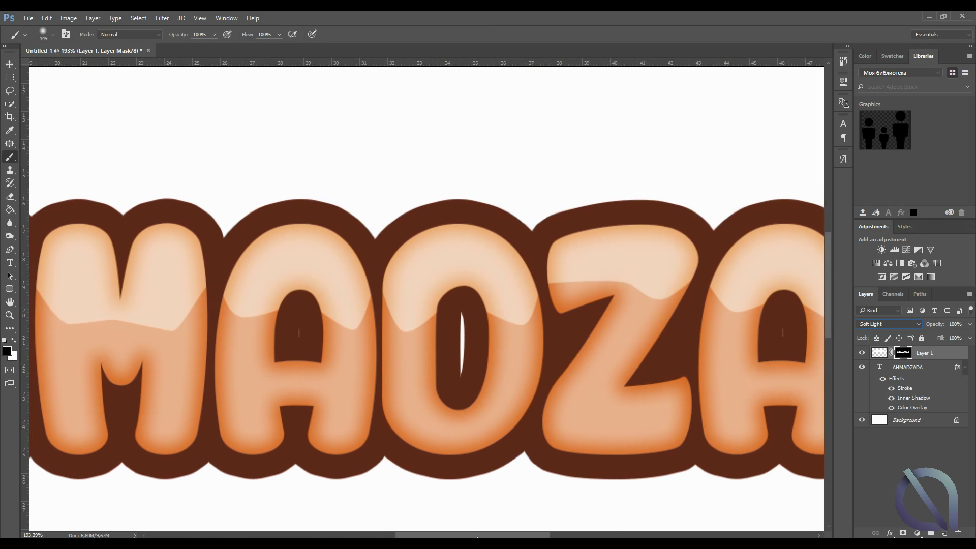
Paint black on Layer 1's mask to trim highlight tops on the first A, M and following letters
left_click(10, 64)
scroll(515, 320, "down", 3)
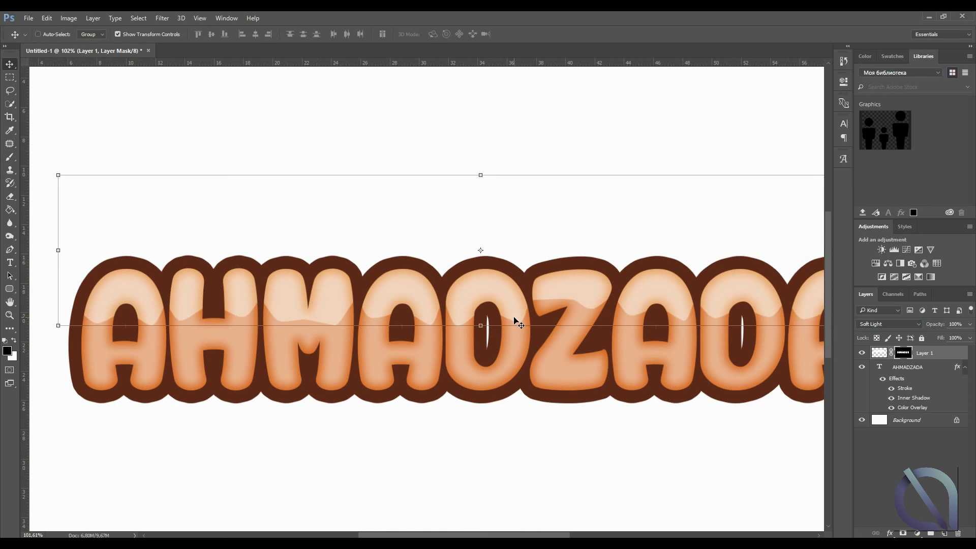
scroll(514, 320, "left", 5)
scroll(168, 309, "up", 2)
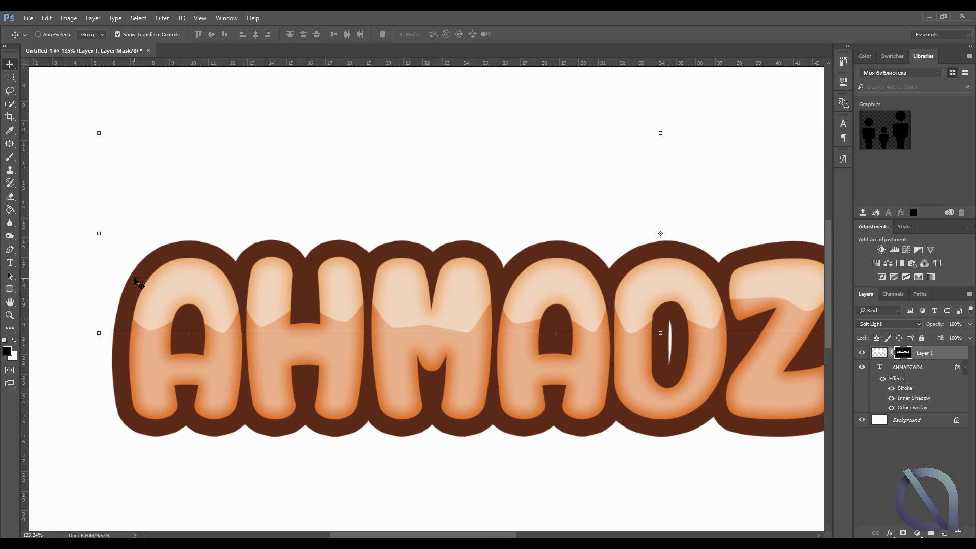
left_click(10, 157)
left_click_drag(175, 258, 208, 248)
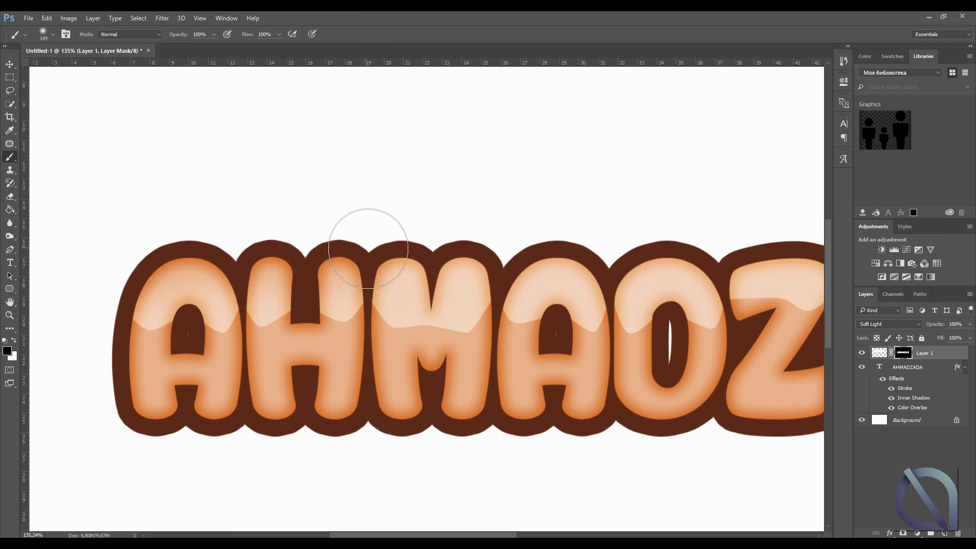
mouse_move(496, 241)
left_mouse_down()
mouse_move(599, 230)
mouse_move(604, 244)
mouse_move(723, 228)
mouse_move(675, 240)
left_mouse_up()
scroll(327, 289, "right", 2)
scroll(327, 290, "right", 1)
scroll(327, 290, "right", 2)
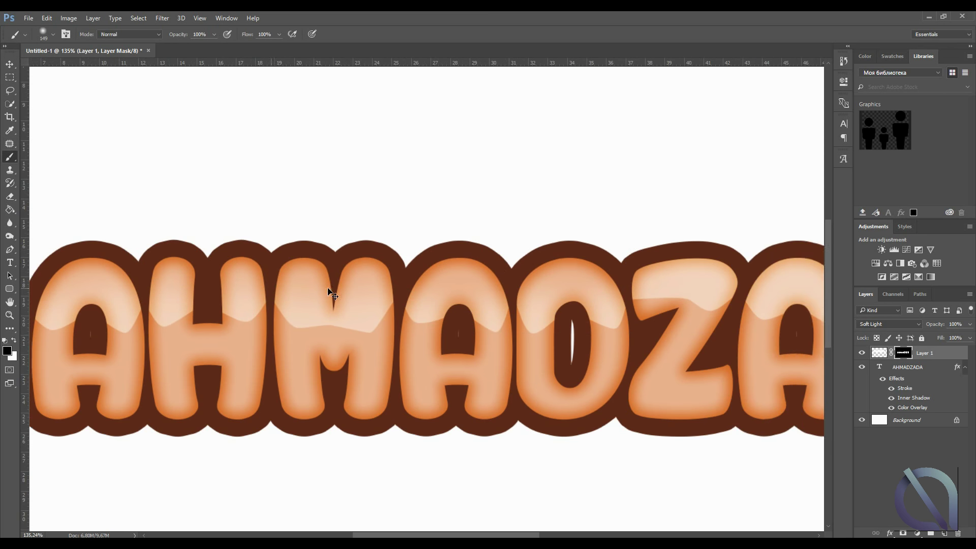
scroll(328, 290, "right", 2)
scroll(328, 290, "right", 1)
scroll(395, 285, "right", 2)
scroll(407, 279, "right", 2)
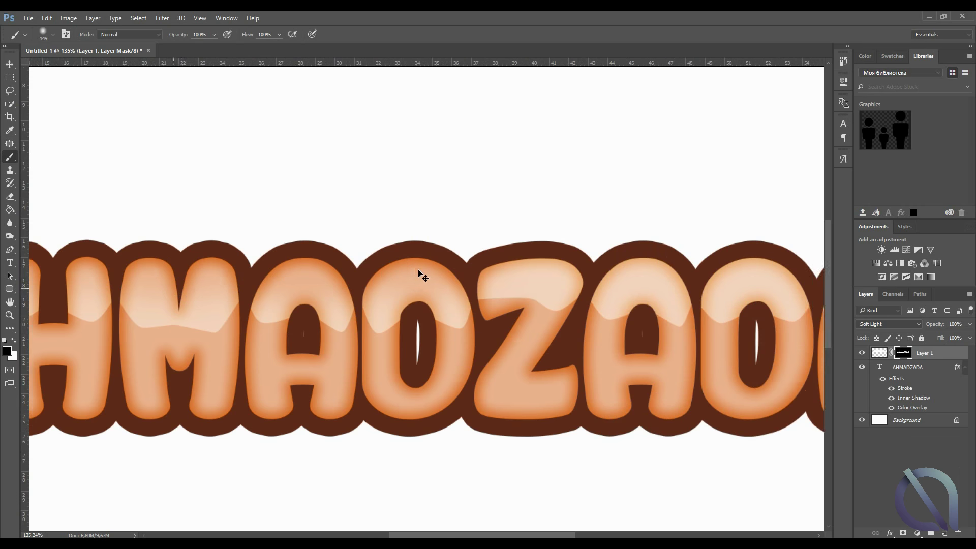
scroll(421, 272, "right", 1)
scroll(421, 275, "right", 1)
scroll(421, 273, "right", 3)
scroll(421, 273, "right", 2)
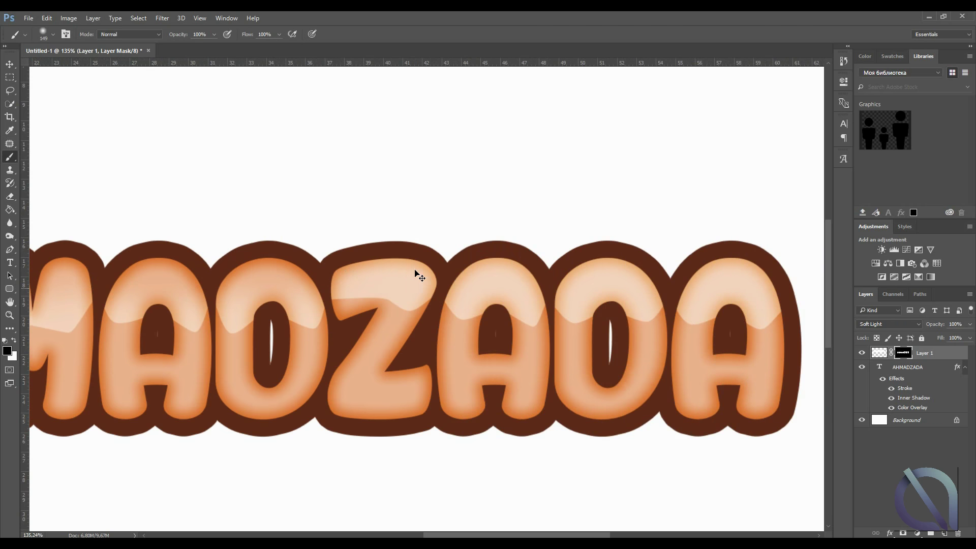
scroll(415, 273, "right", 1)
scroll(316, 261, "right", 1)
scroll(316, 273, "right", 3)
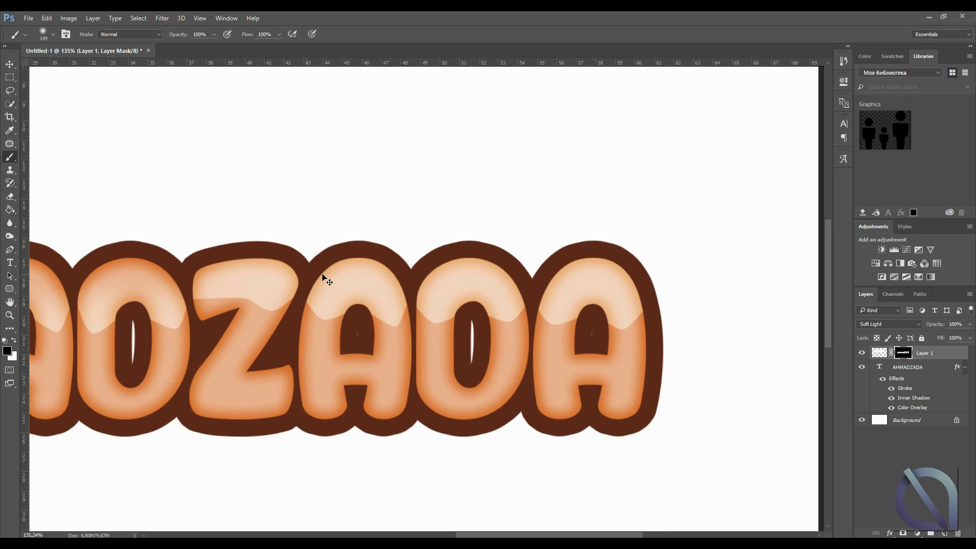
scroll(322, 277, "right", 1)
scroll(564, 496, "right", 2)
scroll(563, 514, "right", 2)
scroll(562, 530, "right", 2)
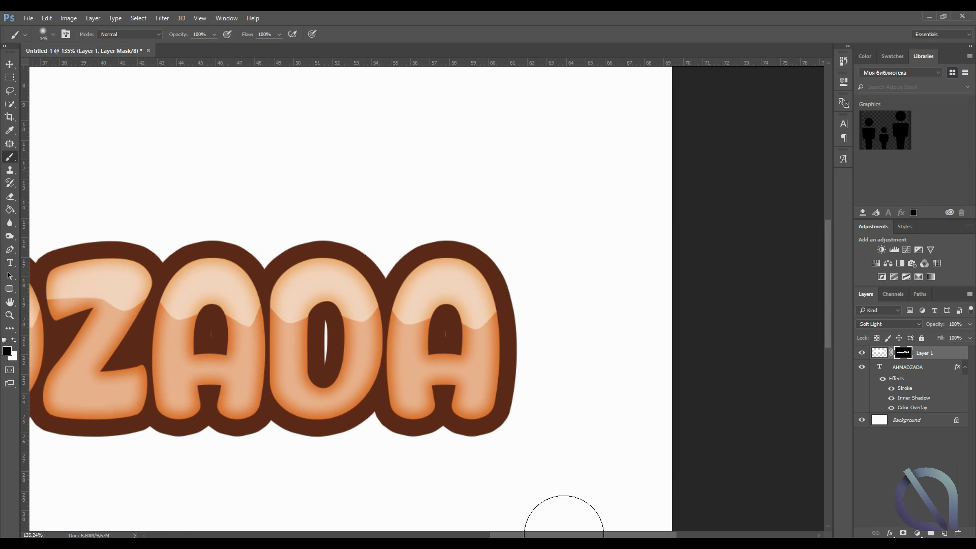
scroll(559, 523, "right", 2)
scroll(559, 524, "right", 2)
scroll(558, 518, "right", 2)
scroll(497, 366, "right", 2)
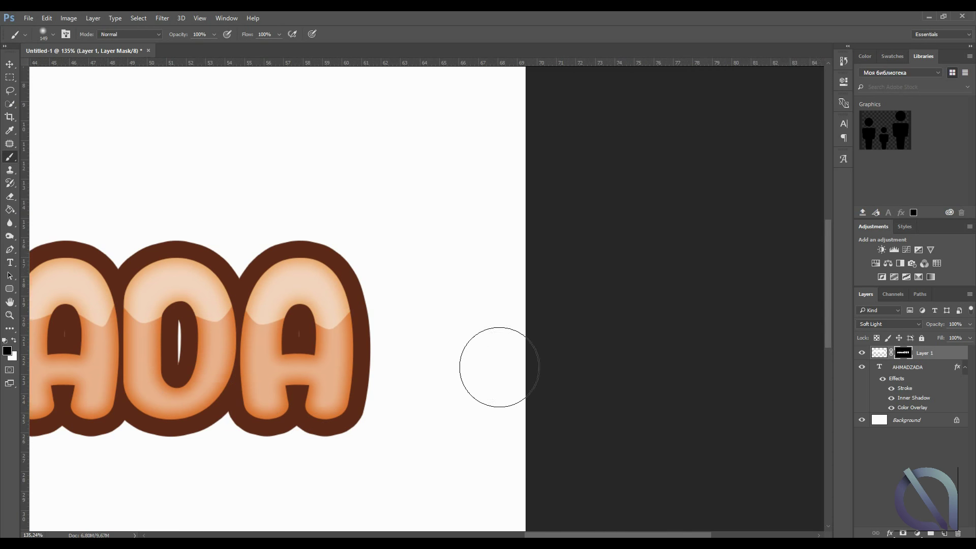
scroll(499, 366, "down", 10)
scroll(499, 366, "up", 2)
scroll(523, 341, "up", 3)
scroll(560, 305, "up", 3)
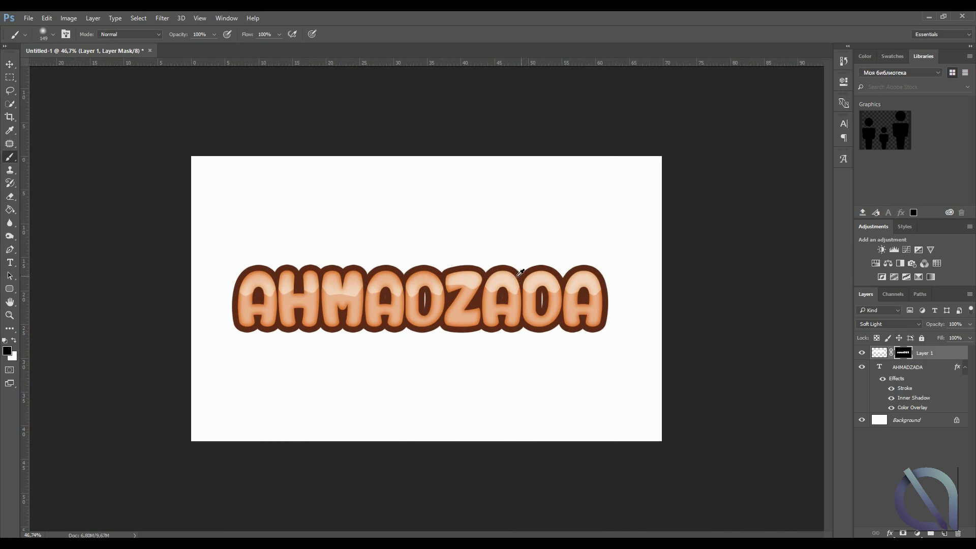
scroll(600, 264, "up", 4)
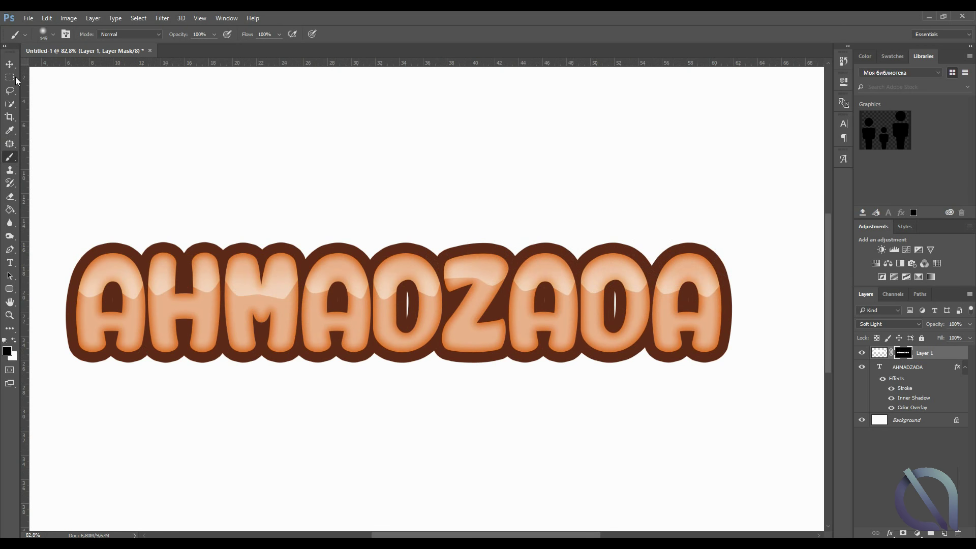
left_click(11, 64)
Create a new layer for the shine and set the paint colour to pure white
scroll(66, 276, "up", 3)
scroll(66, 277, "up", 3)
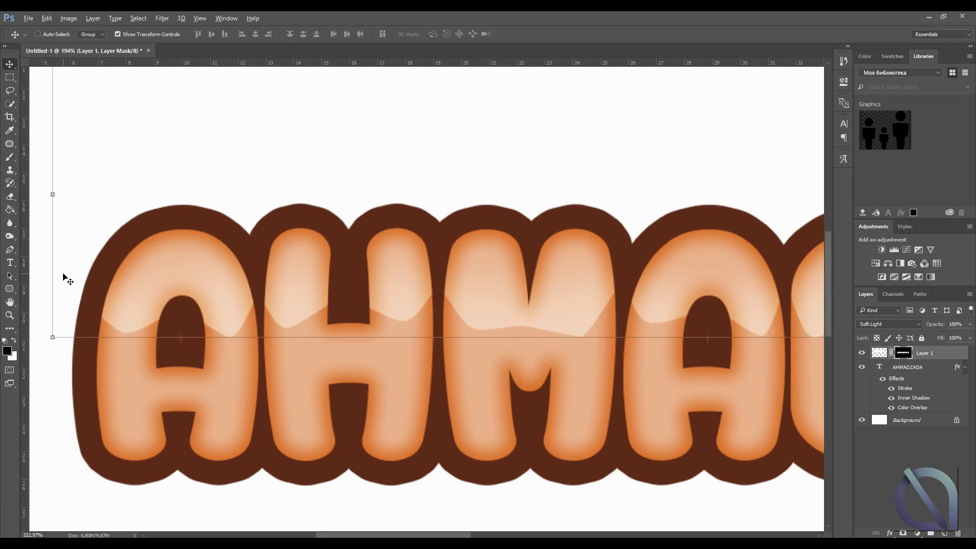
scroll(66, 278, "up", 2)
left_click(942, 533)
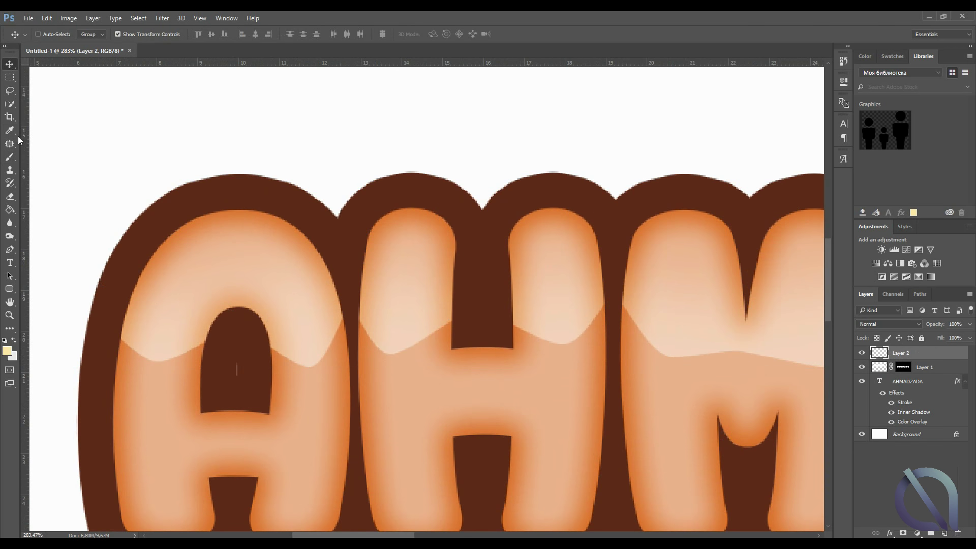
key("b")
left_click(7, 350)
left_click(514, 154)
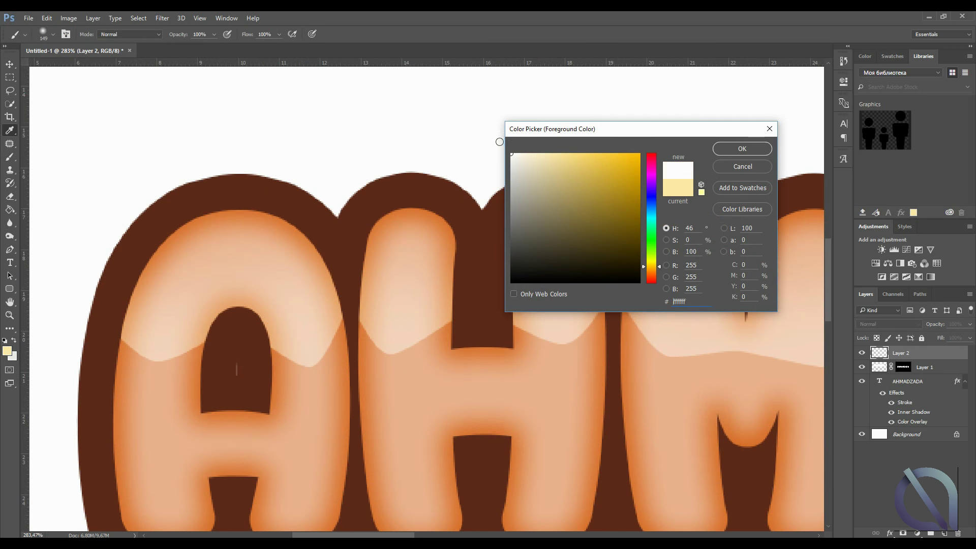
left_click(740, 146)
Brush a single soft white glow onto the H, redoing the first dab
left_click(416, 361)
key("v")
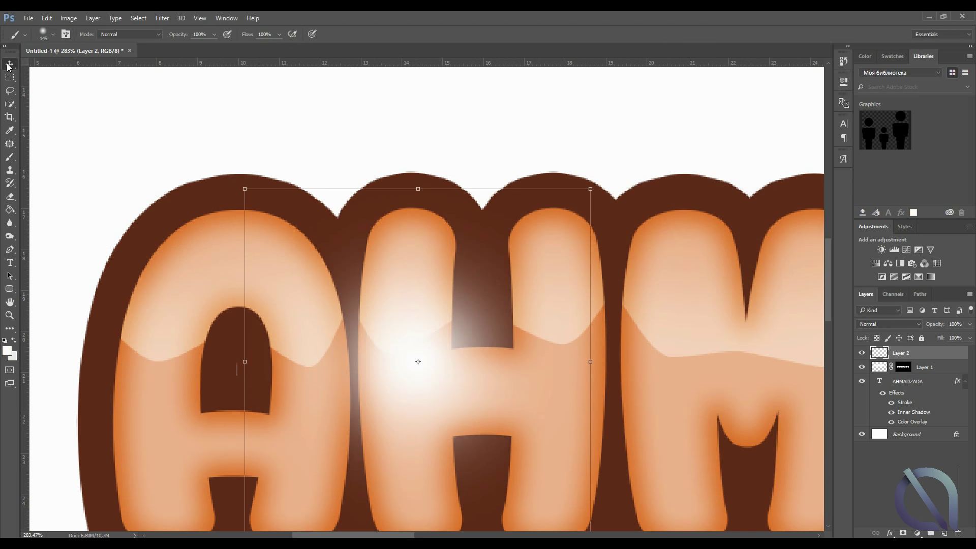
key("ctrl+z")
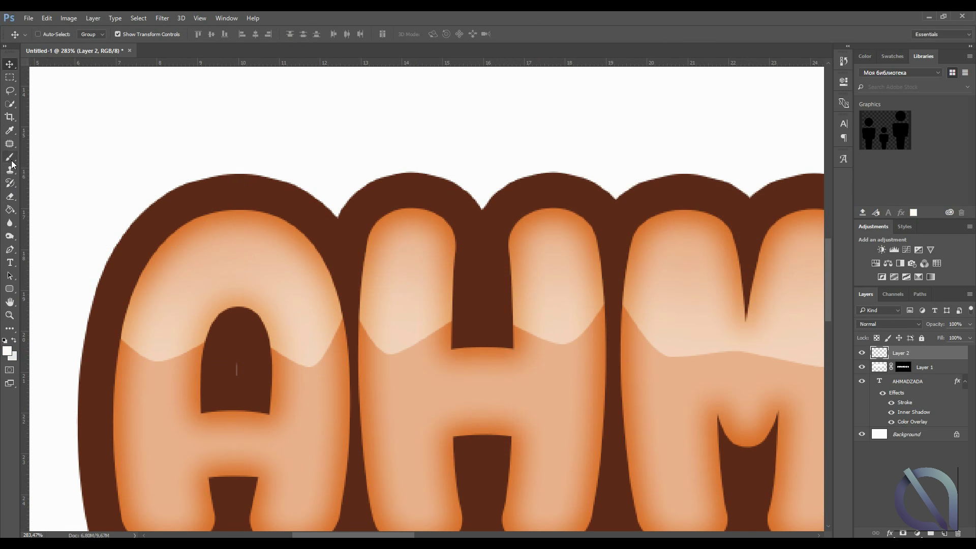
left_click(11, 160)
left_click(420, 297)
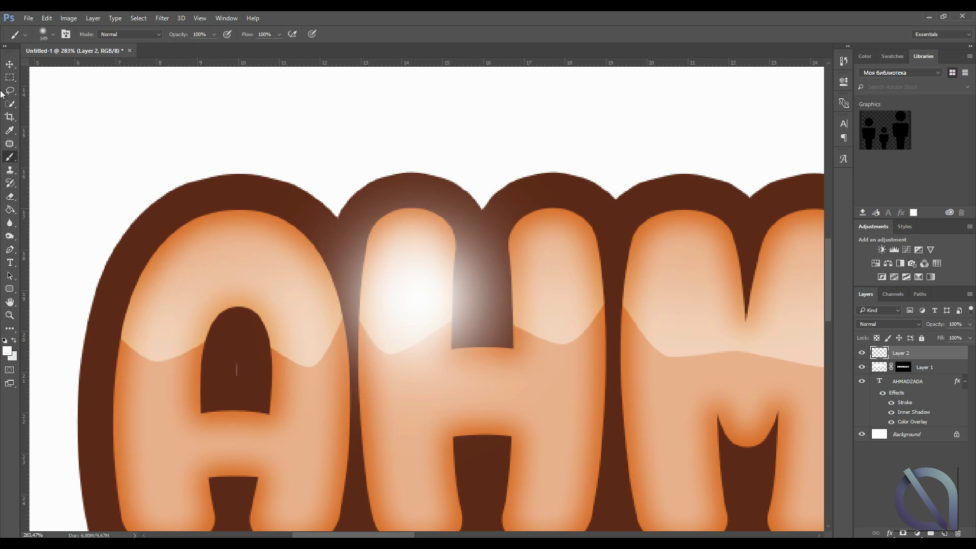
Squash the glow into a thin horizontal band and shift it up-left
key("v")
left_click_drag(423, 125, 420, 253)
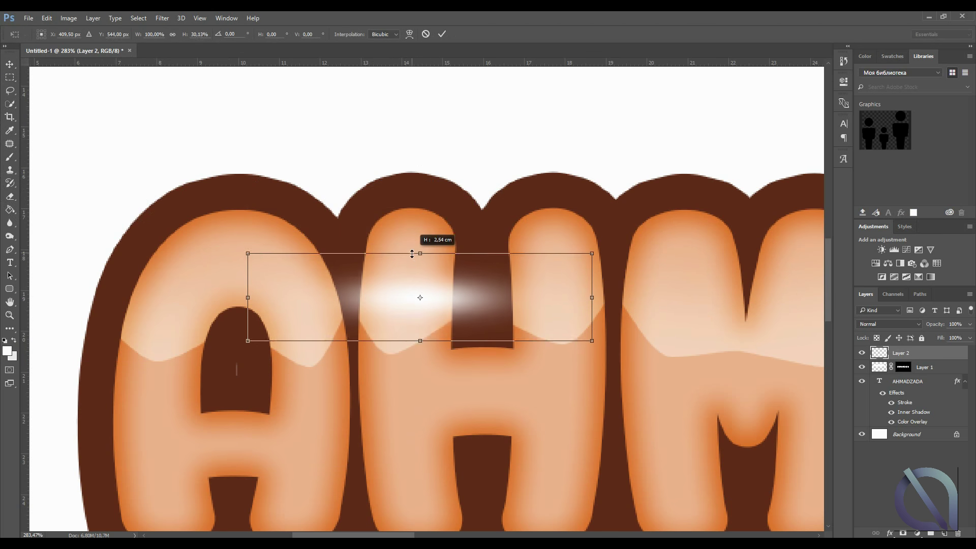
mouse_move(474, 306)
left_mouse_down()
mouse_move(456, 285)
mouse_move(462, 270)
left_mouse_up()
Warp the band into a curved shine streak arcing over the H and reposition it
right_click(565, 299)
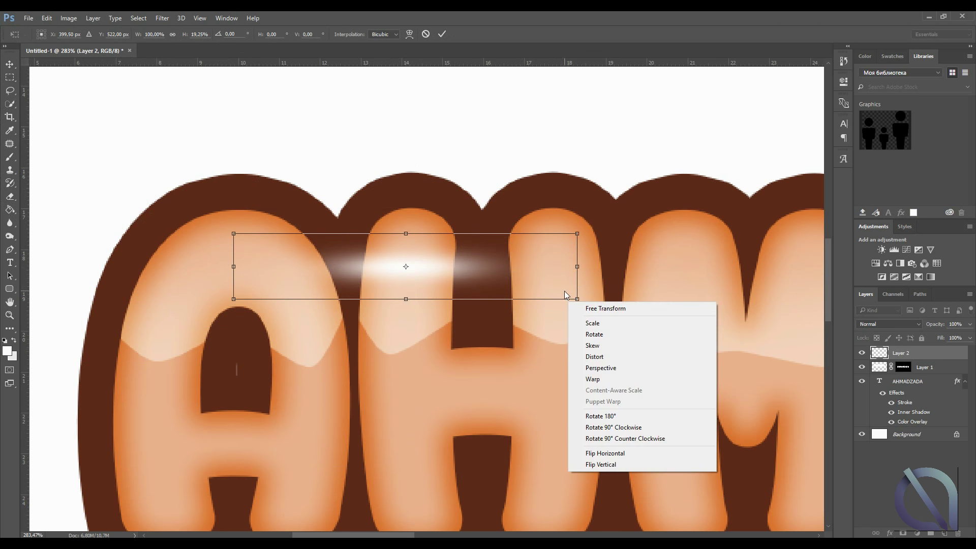
left_click(595, 379)
left_click_drag(577, 299, 551, 422)
mouse_move(578, 233)
left_mouse_down()
mouse_move(588, 341)
mouse_move(575, 255)
mouse_move(560, 399)
left_mouse_up()
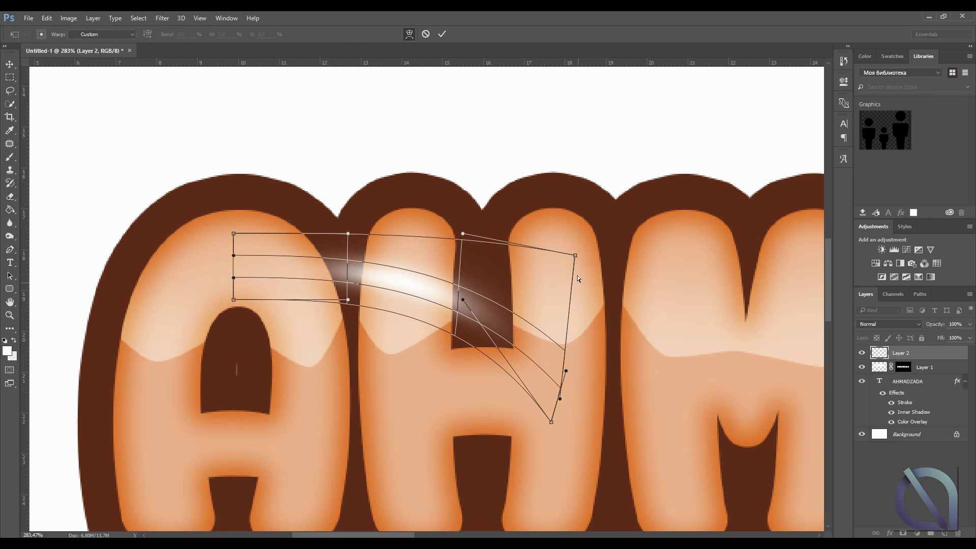
left_click_drag(575, 256, 581, 360)
left_click_drag(234, 301, 235, 323)
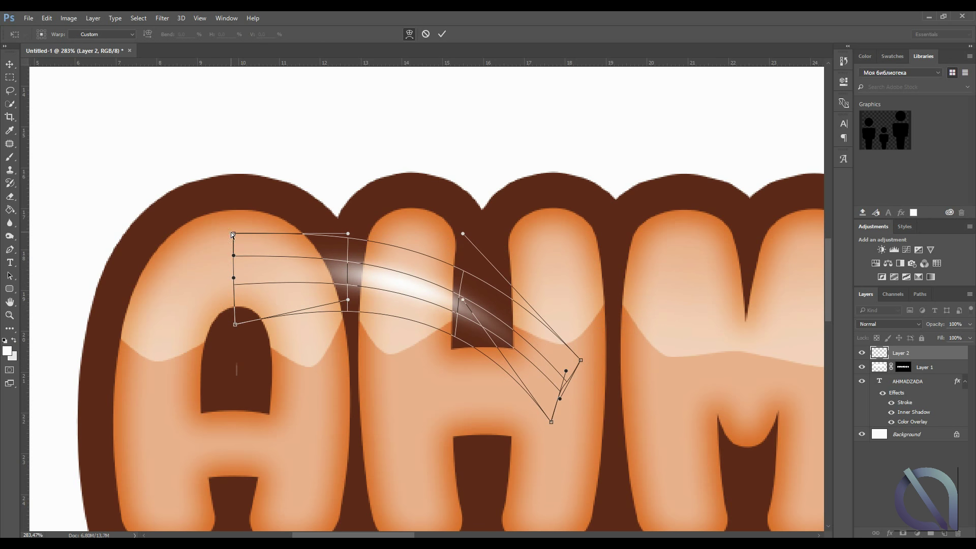
left_click_drag(233, 235, 212, 274)
mouse_move(368, 278)
left_mouse_down()
mouse_move(421, 291)
mouse_move(413, 300)
left_mouse_up()
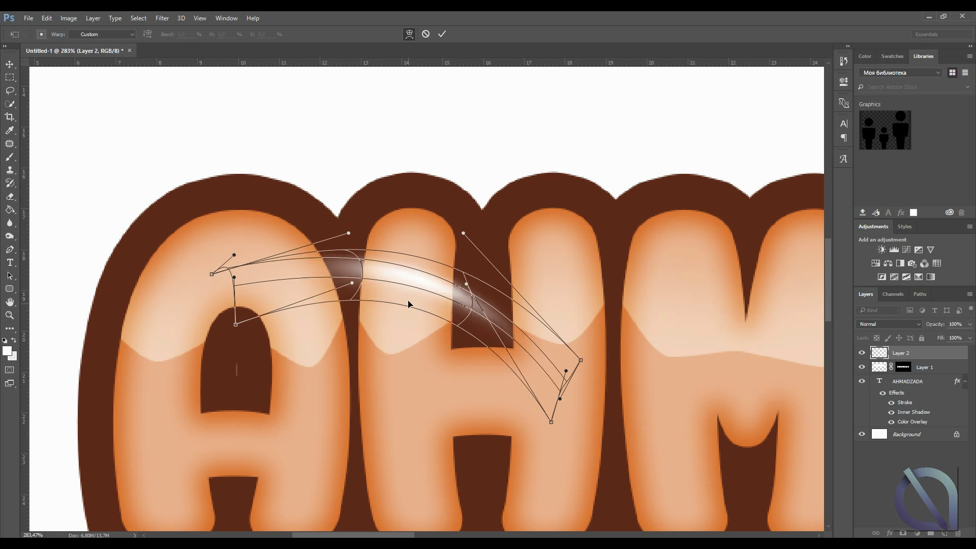
key("Return")
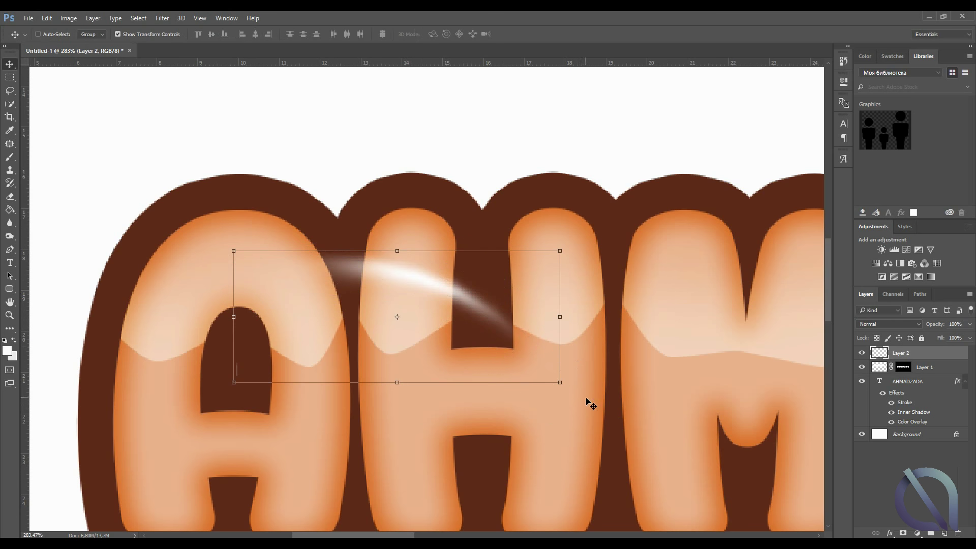
mouse_move(573, 370)
left_mouse_down()
mouse_move(534, 217)
mouse_move(316, 185)
mouse_move(521, 226)
mouse_move(592, 298)
left_mouse_up()
Apply the shine's rotation and move it down onto the H
key("ctrl+z")
key("Return")
mouse_move(483, 342)
left_mouse_down()
mouse_move(498, 390)
mouse_move(493, 544)
left_mouse_up()
Duplicate the shine onto the first A's top, narrowing and tilting the copy slightly
left_click_drag(553, 495, 285, 192, "alt")
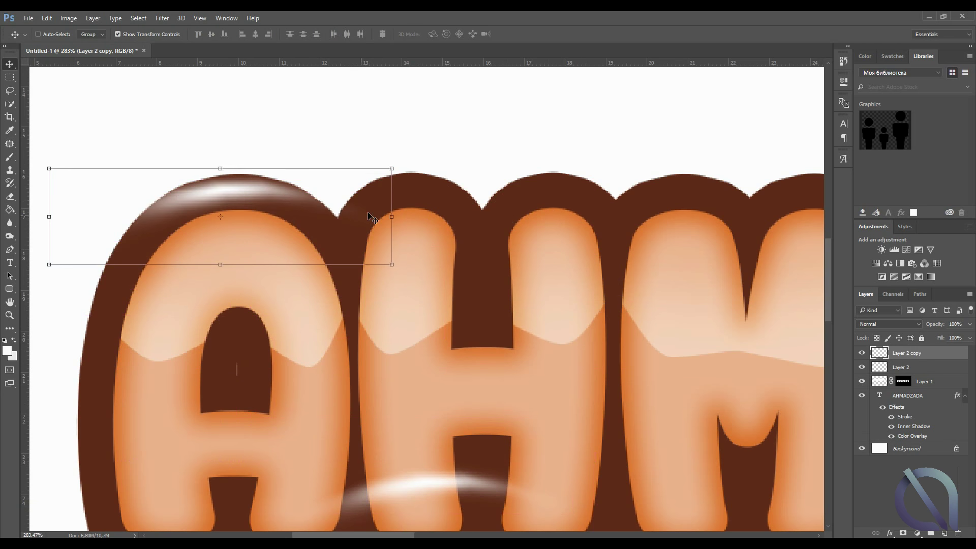
scroll(284, 192, "up", 3)
scroll(284, 192, "up", 1)
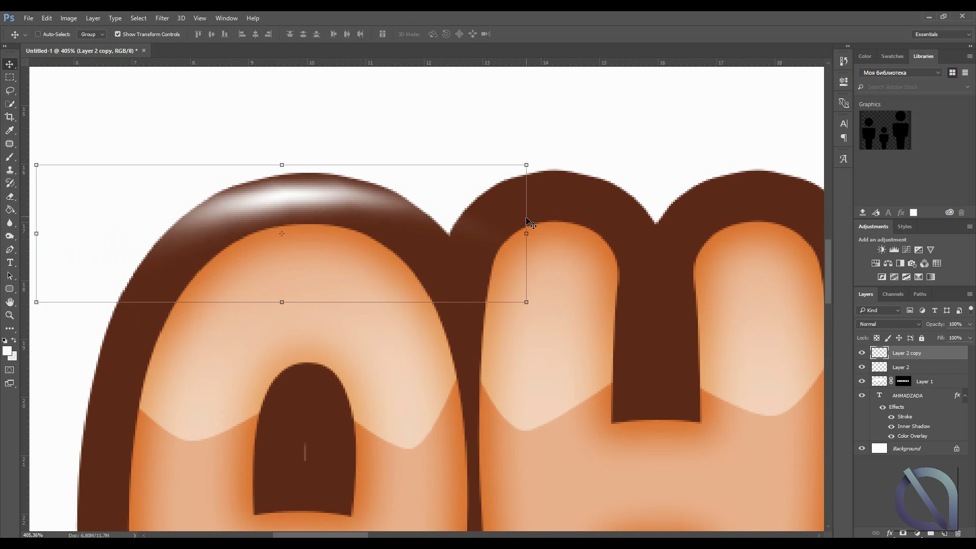
left_click_drag(526, 233, 437, 226, "alt")
left_click_drag(443, 300, 452, 293)
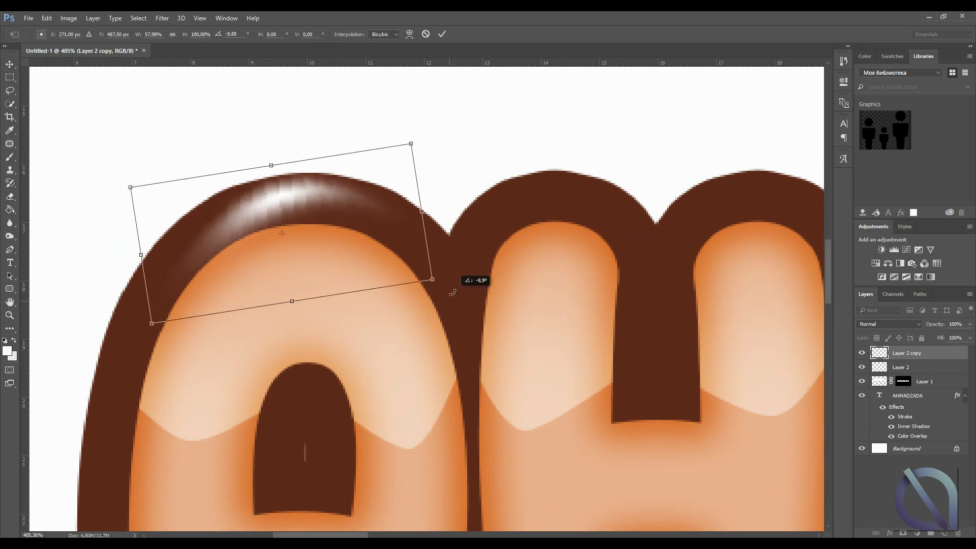
mouse_move(320, 231)
left_mouse_down()
mouse_move(308, 287)
mouse_move(702, 307)
left_mouse_up()
key("Return")
scroll(214, 300, "down", 2)
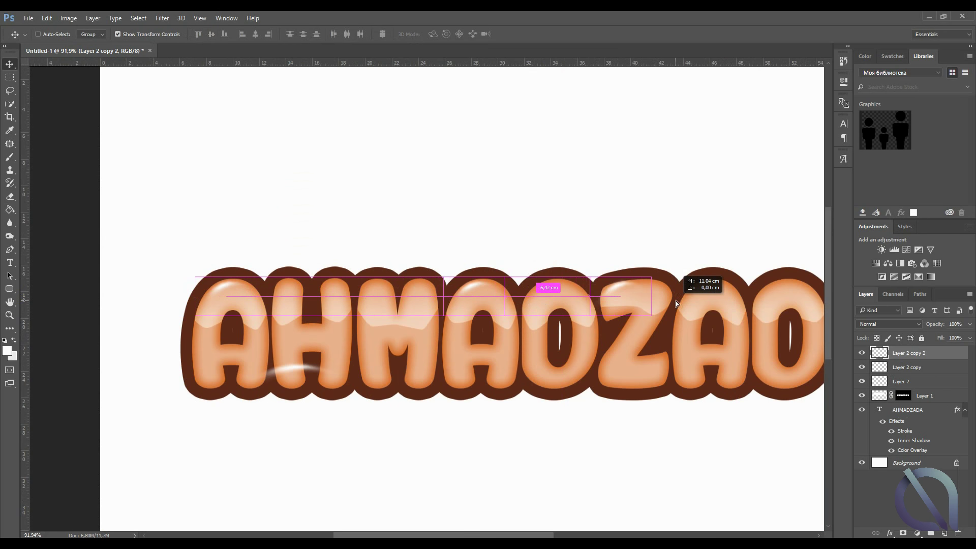
Duplicate the highlight with Ctrl+J and move the copy onto the last A
key("ctrl+j")
scroll(409, 370, "right", 1)
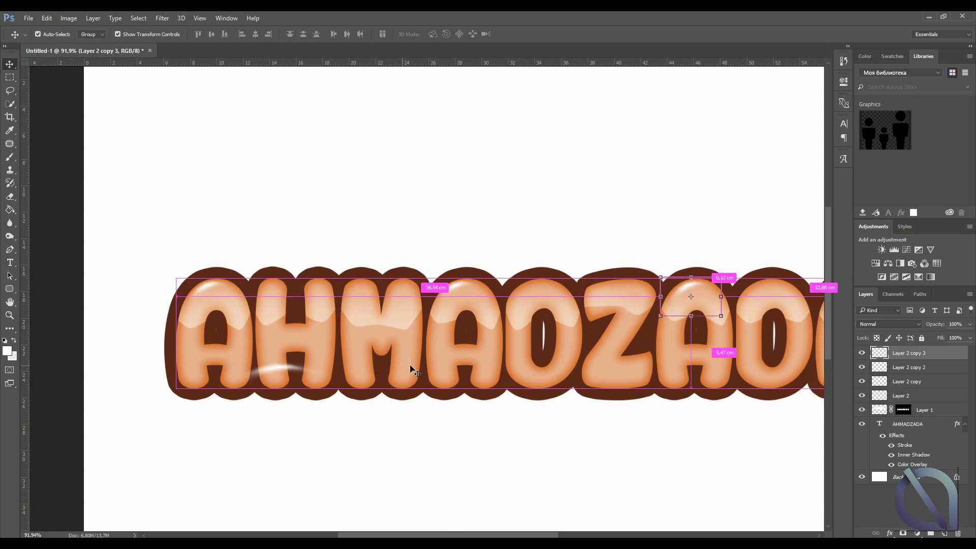
scroll(414, 372, "right", 2)
scroll(414, 373, "right", 1)
scroll(410, 371, "right", 1)
scroll(559, 308, "right", 1)
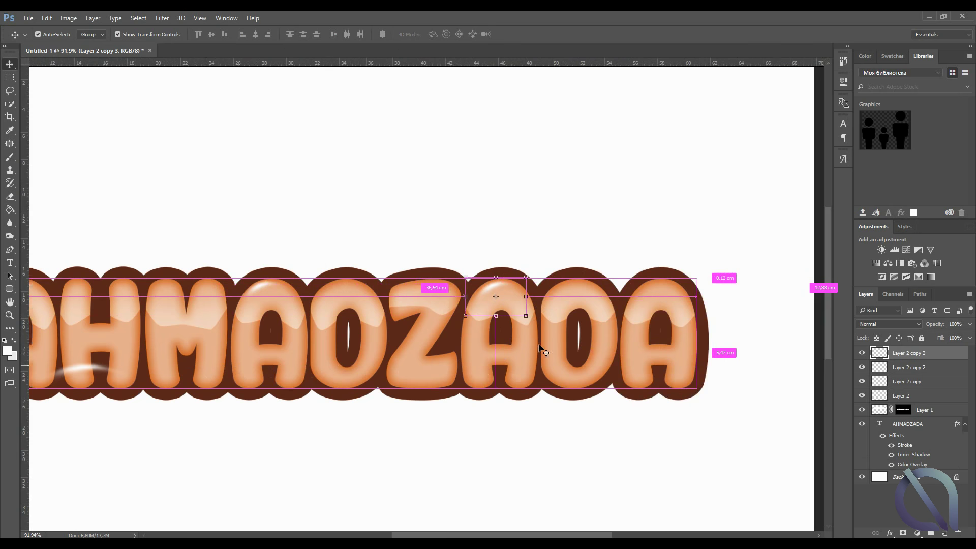
scroll(524, 305, "right", 1)
scroll(539, 345, "right", 1)
scroll(544, 364, "up", 1)
left_click_drag(442, 313, 608, 313)
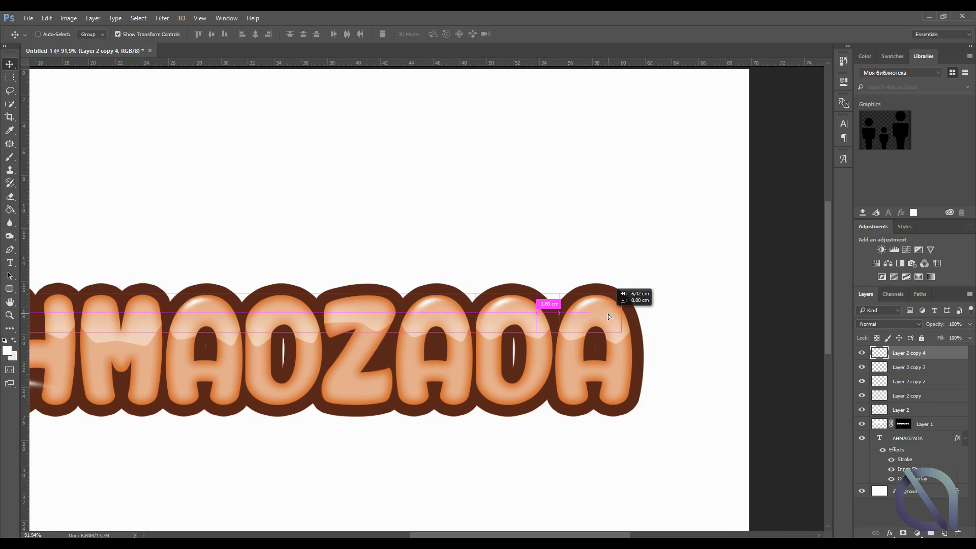
Make one more highlight copy and select the original highlight layer on the H
key("ctrl+j")
scroll(536, 349, "left", 2)
scroll(470, 362, "left", 1)
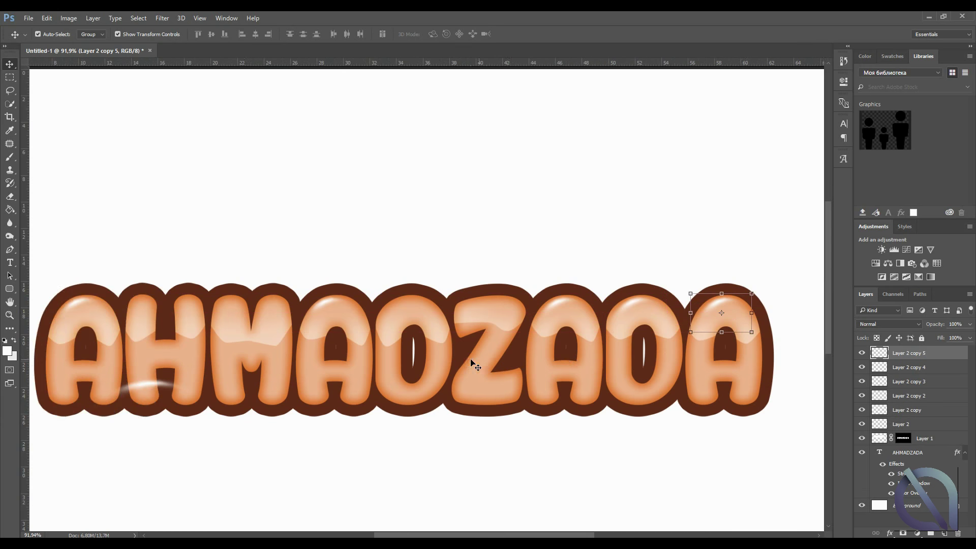
scroll(470, 362, "left", 1)
scroll(472, 363, "left", 1)
scroll(175, 407, "up", 1)
scroll(214, 408, "up", 1)
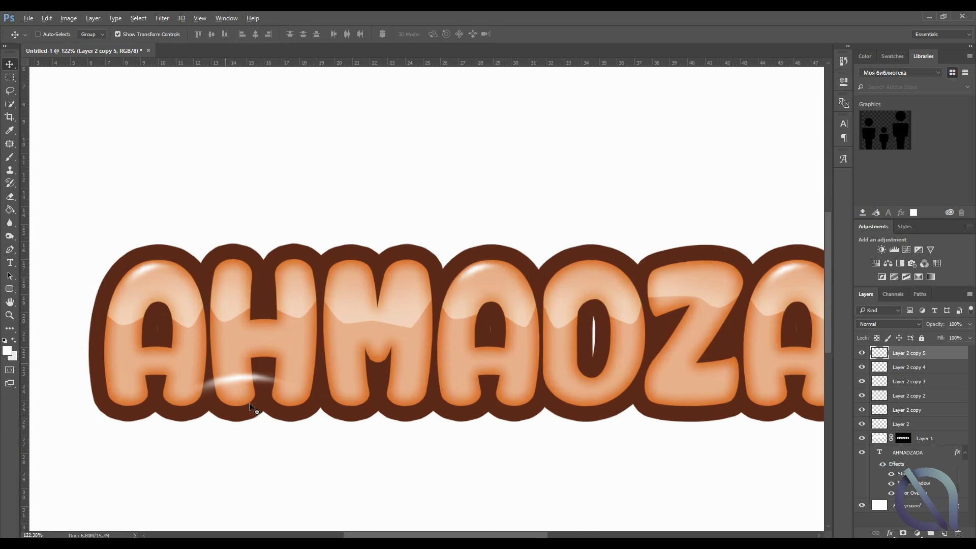
scroll(285, 407, "up", 1)
left_click(910, 430)
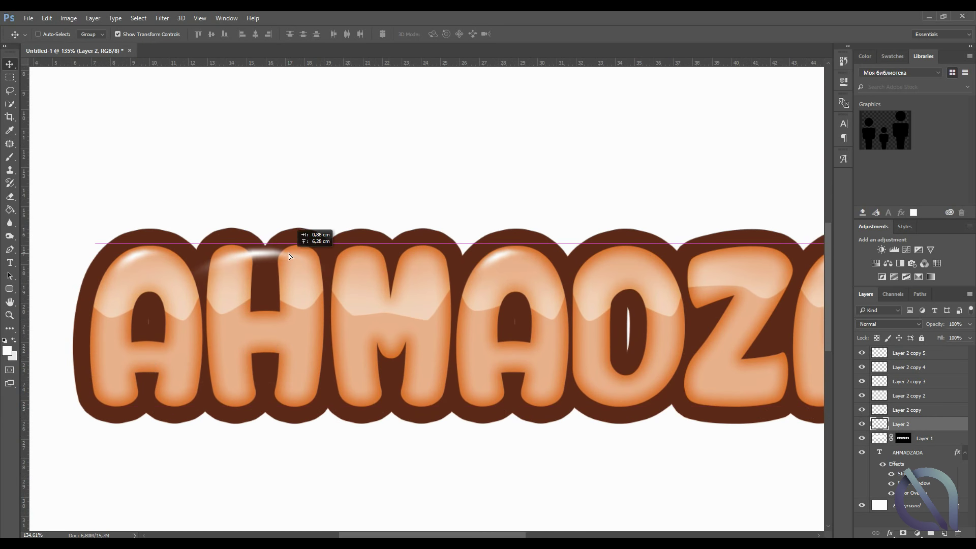
Narrow and tilt the H's highlight onto its left stroke, then copy it to the right stroke
scroll(212, 251, "up", 4)
scroll(285, 265, "up", 2)
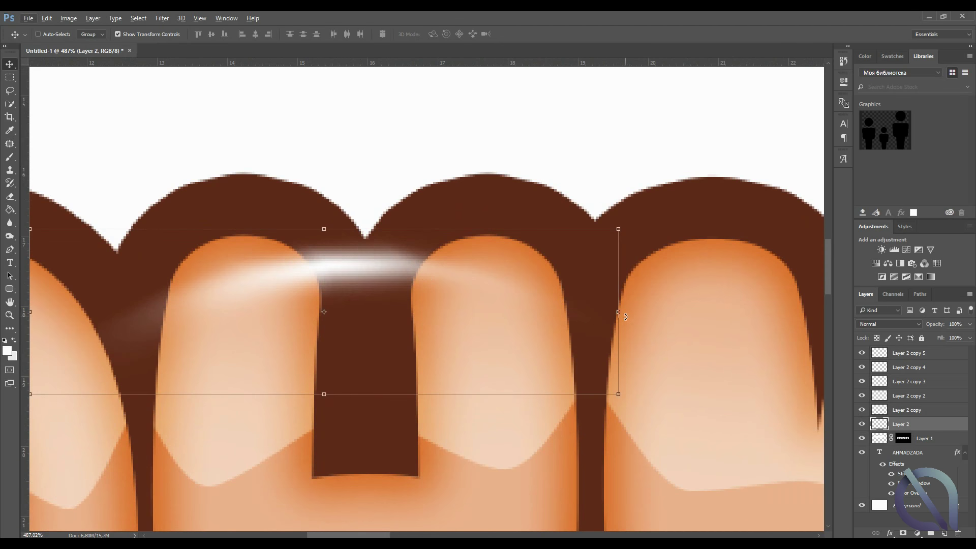
left_click_drag(619, 312, 430, 312)
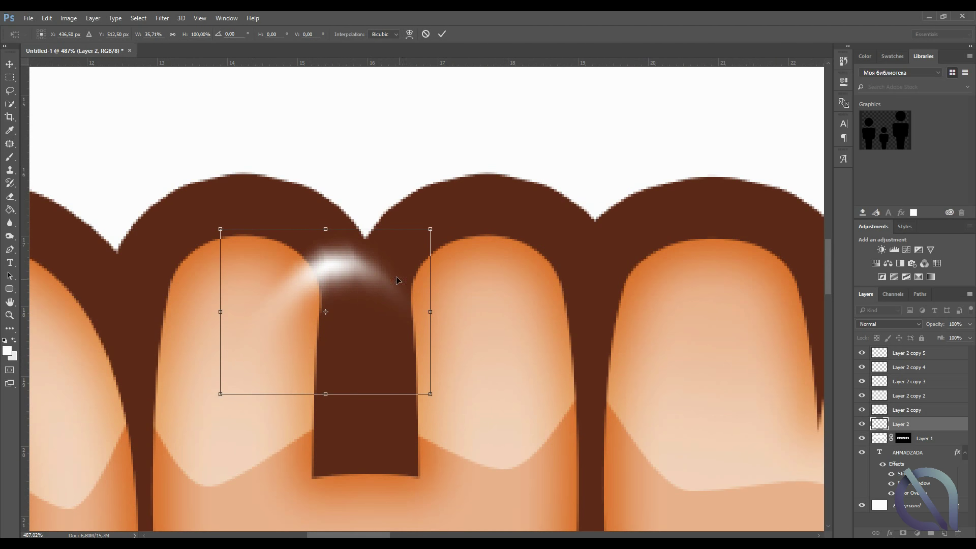
left_click_drag(431, 399, 464, 382)
left_click_drag(378, 327, 284, 322)
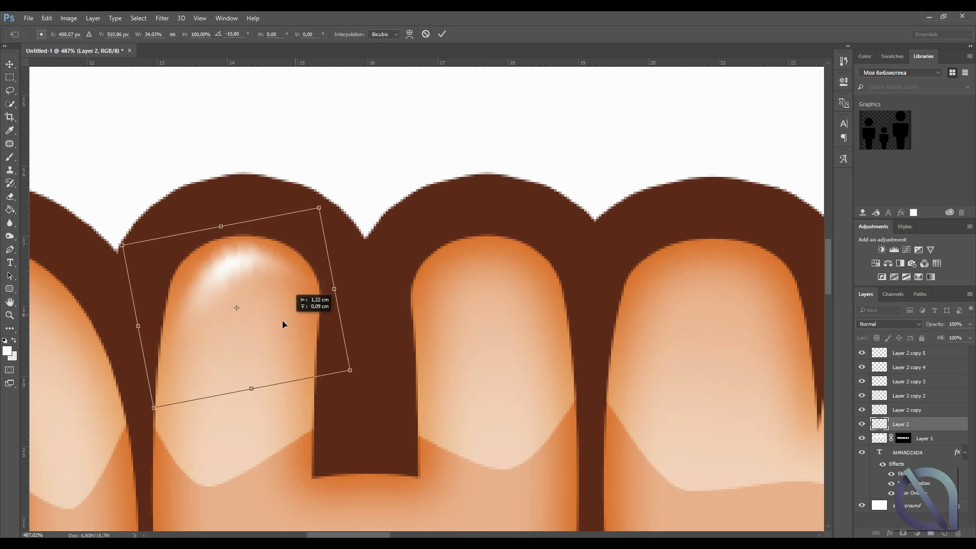
mouse_move(403, 364)
left_mouse_down()
mouse_move(330, 311)
mouse_move(356, 297)
left_mouse_up()
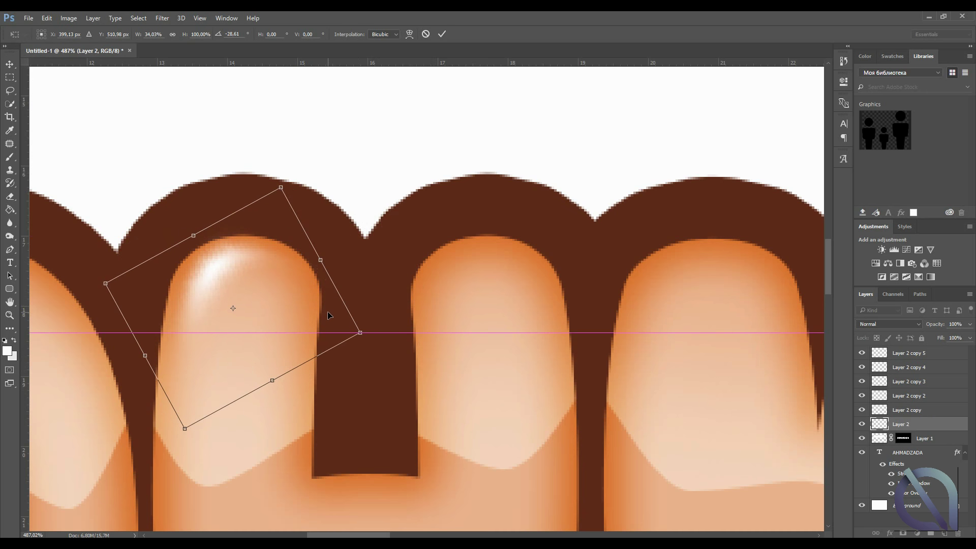
key("Return")
scroll(212, 310, "down", 5)
scroll(152, 290, "down", 3)
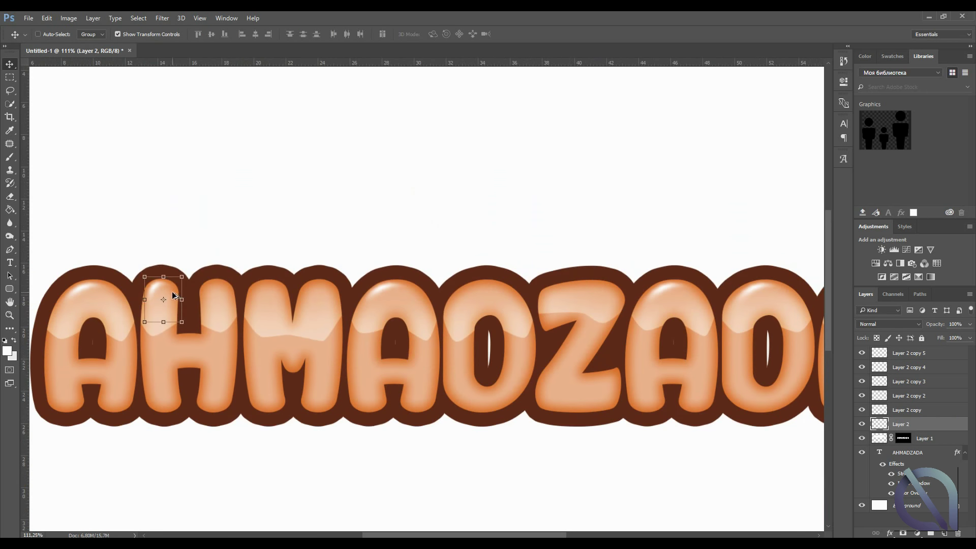
mouse_move(171, 294)
left_mouse_down()
mouse_move(271, 295)
mouse_move(214, 301)
left_mouse_up()
Duplicate the highlight onto the M and widen it across both humps
key("ctrl+j")
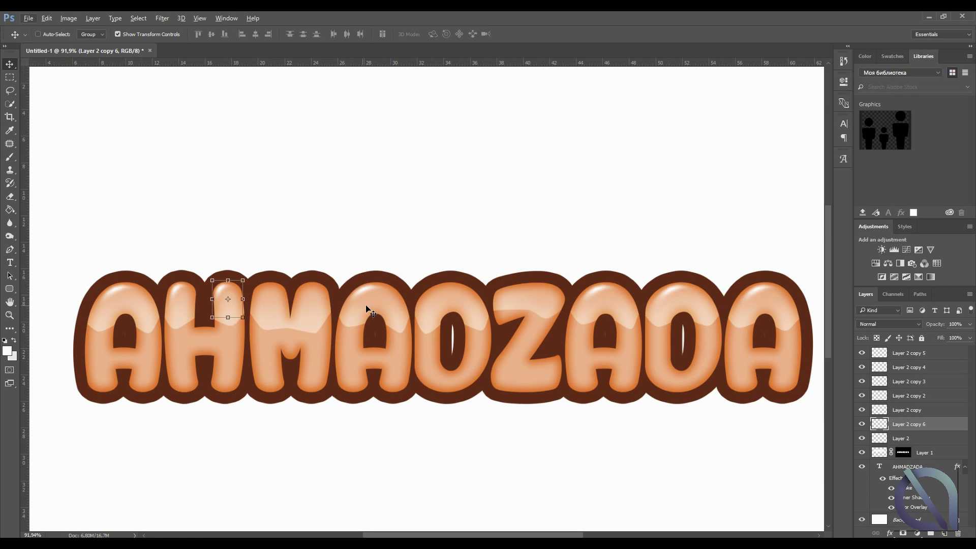
scroll(229, 293, "up", 5)
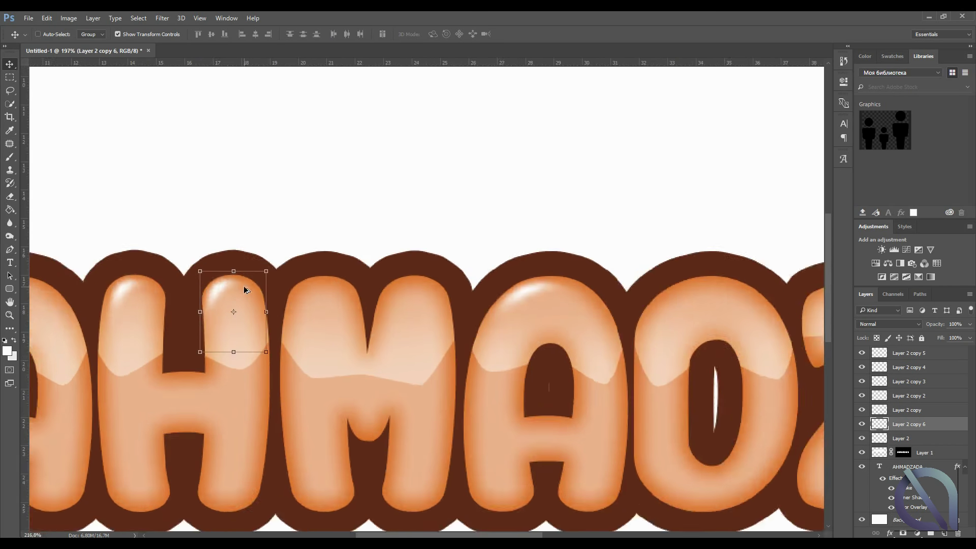
left_click_drag(236, 287, 341, 294)
key("ctrl+t")
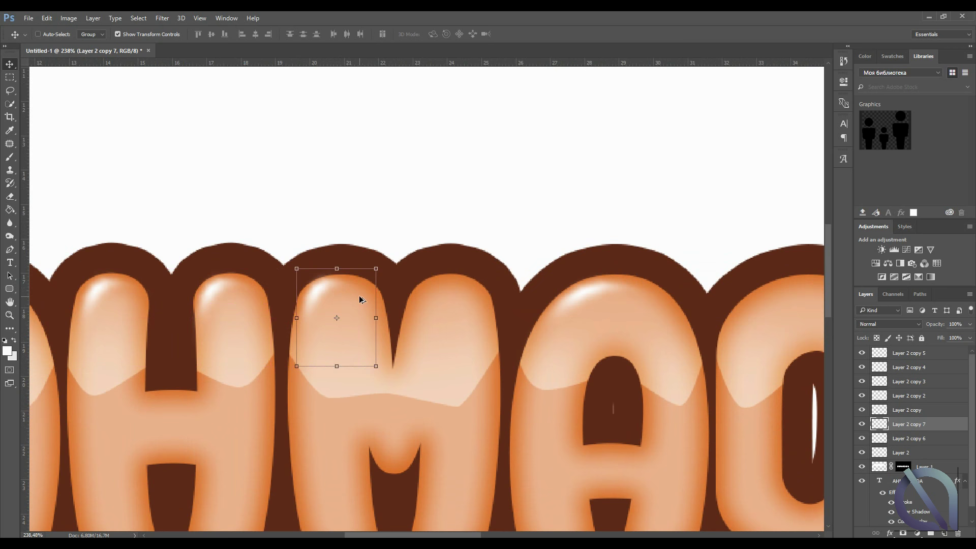
mouse_move(384, 323)
left_mouse_down()
mouse_move(457, 295)
mouse_move(679, 335)
mouse_move(643, 330)
left_mouse_up()
key("Return")
Widen the highlight copy sitting on the O
scroll(392, 306, "down", 4)
scroll(583, 311, "up", 2)
scroll(583, 311, "up", 2)
key("ctrl+t")
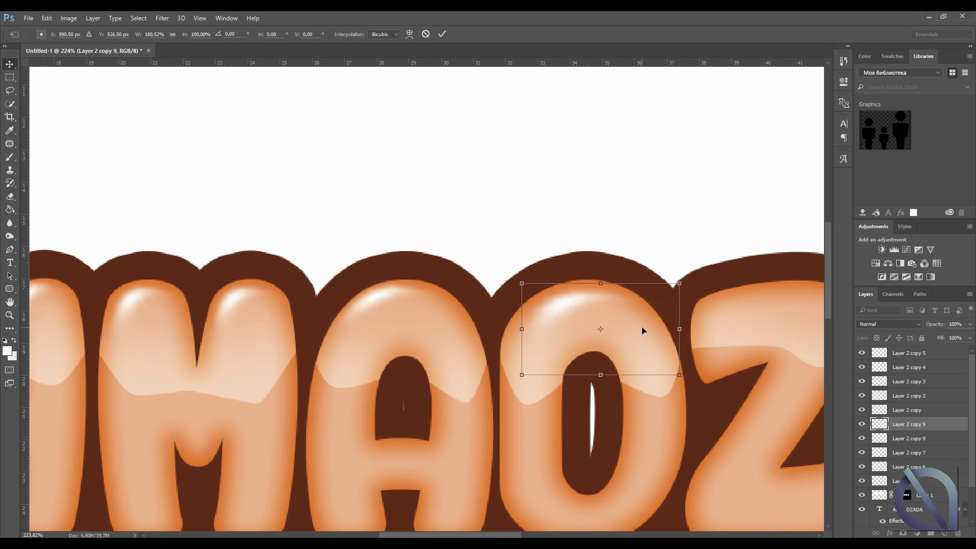
key("Return")
Copy the O highlight onto the Z and widen it to the right
scroll(508, 311, "right", 2)
scroll(448, 311, "right", 2)
scroll(489, 311, "right", 2)
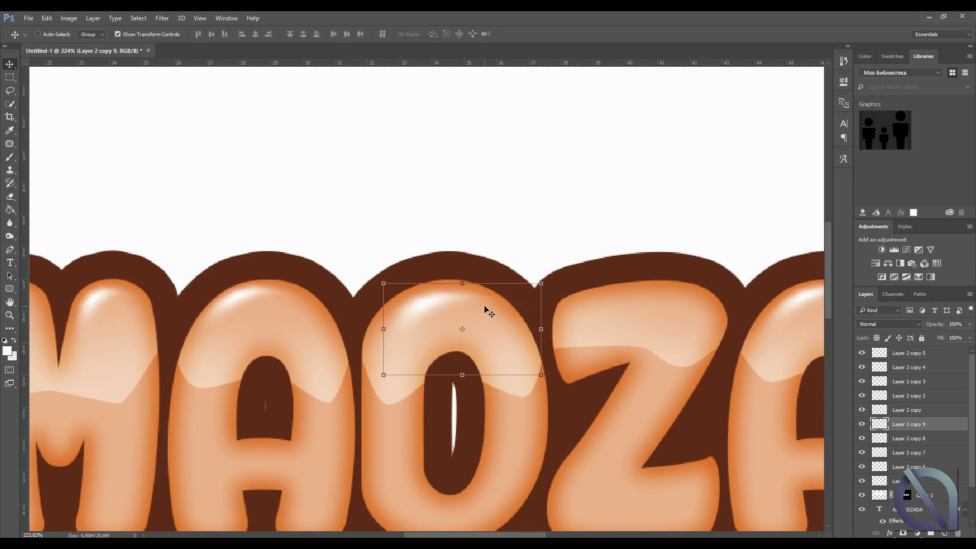
left_click_drag(483, 311, 655, 313)
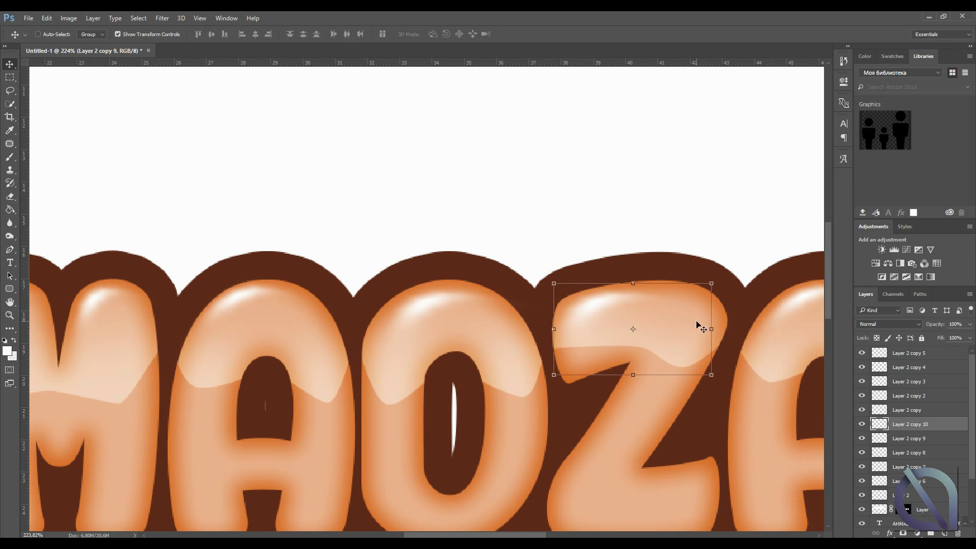
key("ctrl+t")
left_click_drag(738, 329, 750, 330)
key("Return")
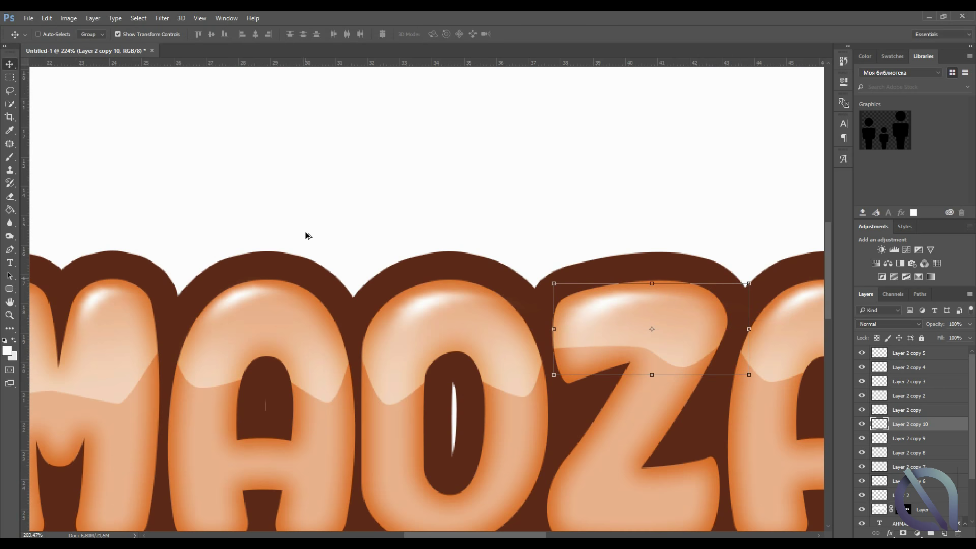
Select all highlight layers from Layer 2 through Layer 2 copy 5 and group them
scroll(306, 236, "down", 2)
scroll(306, 236, "down", 2)
scroll(306, 236, "down", 2)
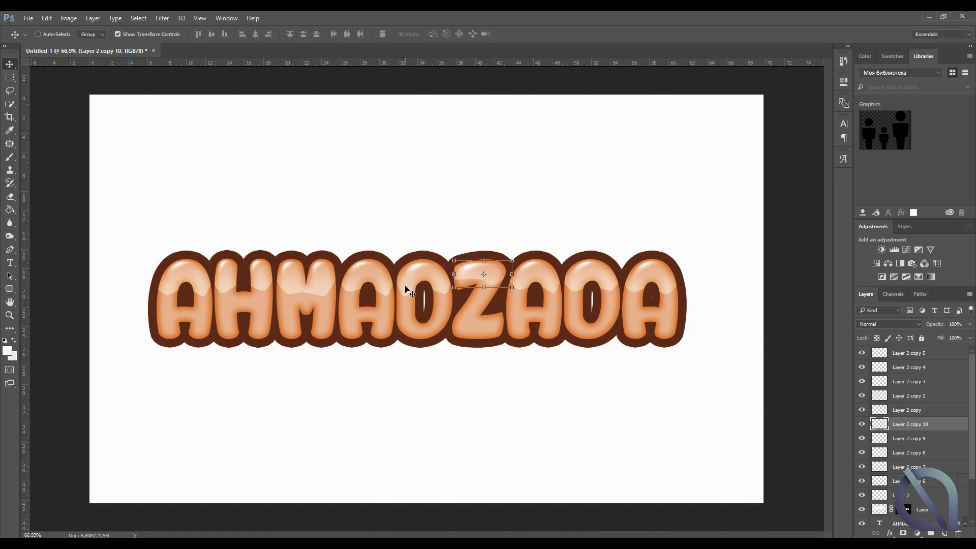
left_click(921, 497)
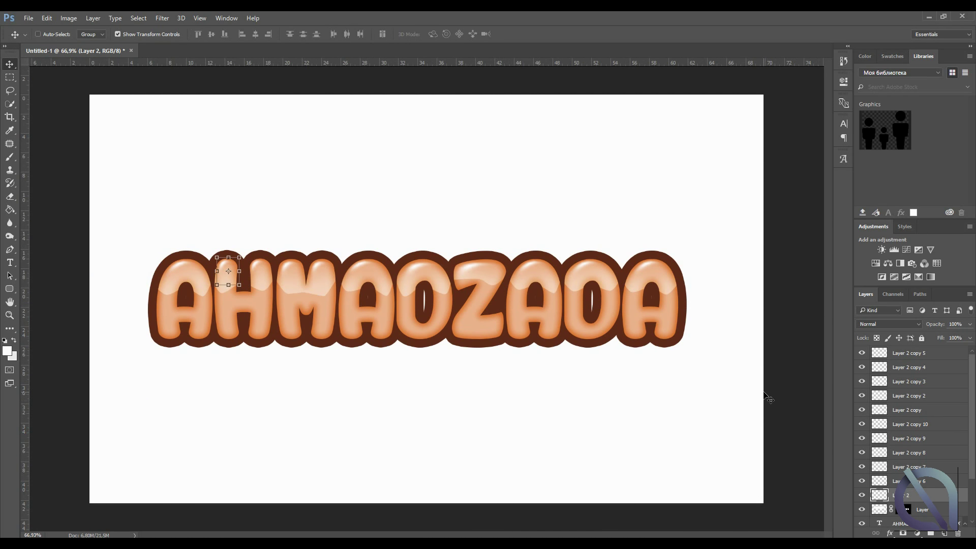
scroll(227, 314, "up", 2)
scroll(239, 315, "up", 1)
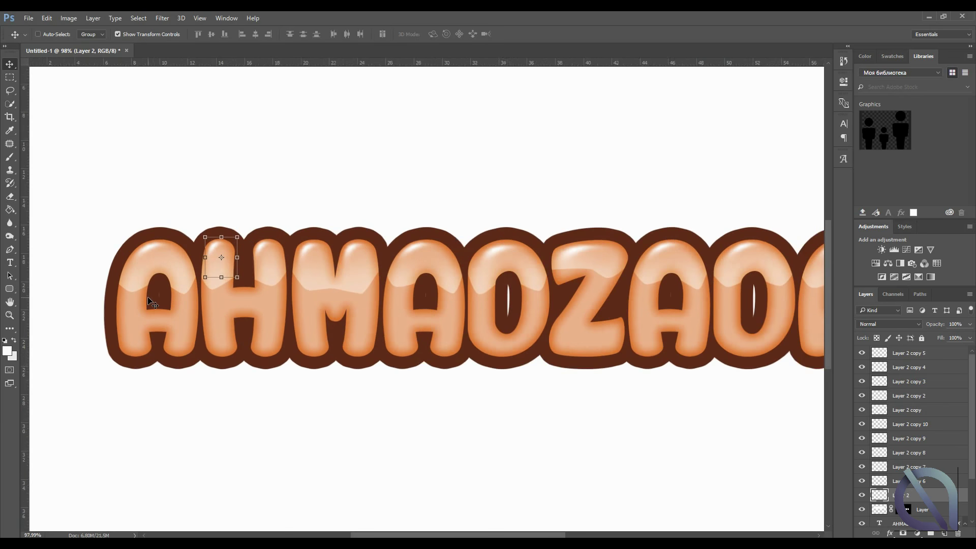
scroll(168, 305, "up", 2)
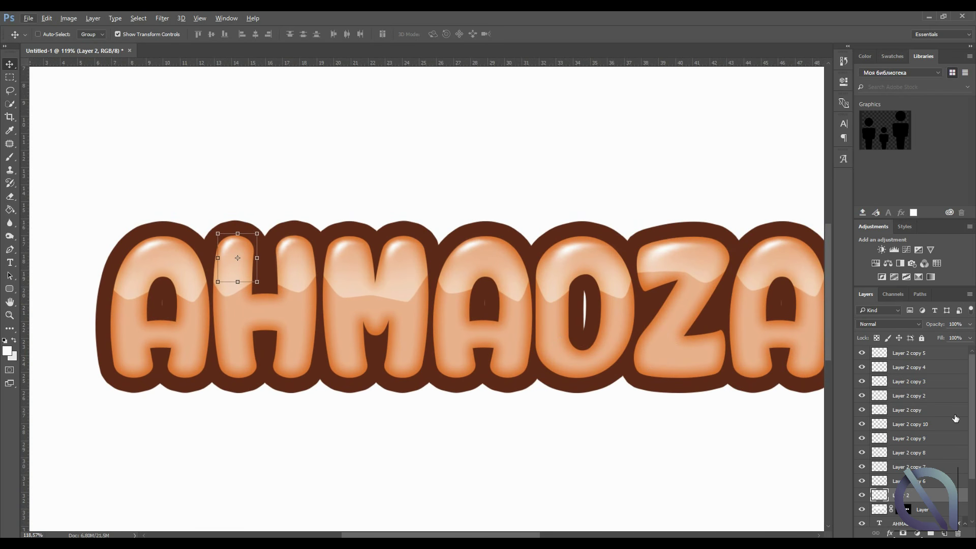
left_click(909, 353, "shift")
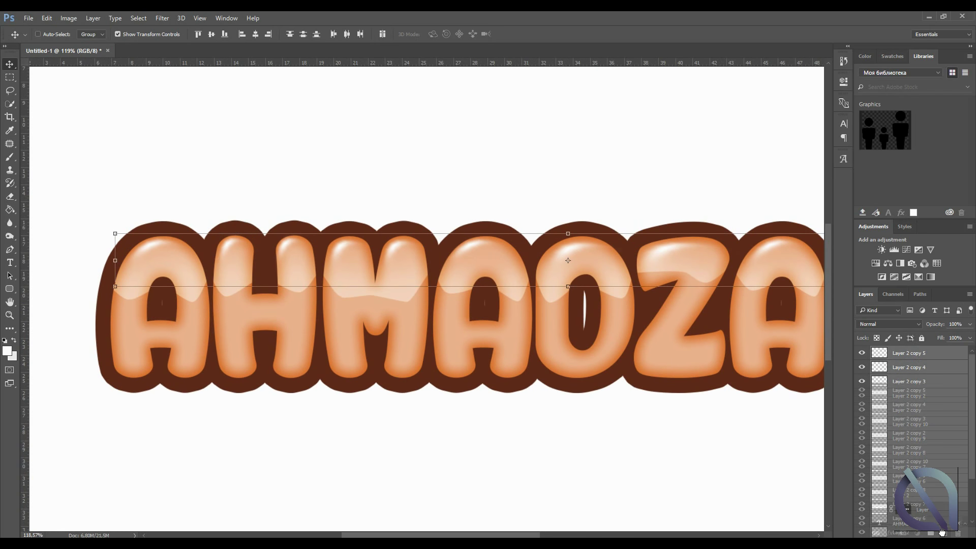
left_click(933, 532)
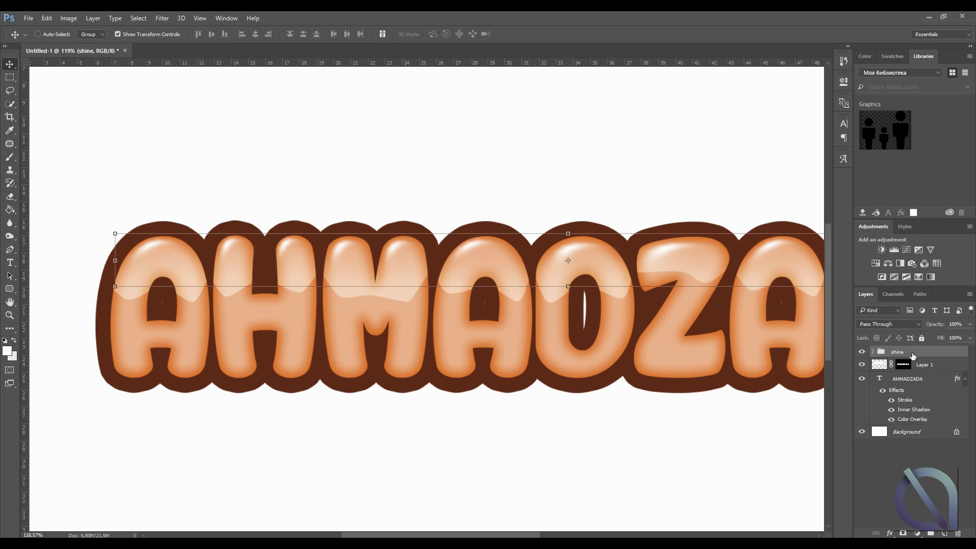
Add a new empty Layer 3 directly above Layer 1
scroll(232, 339, "down", 1)
scroll(237, 338, "down", 1)
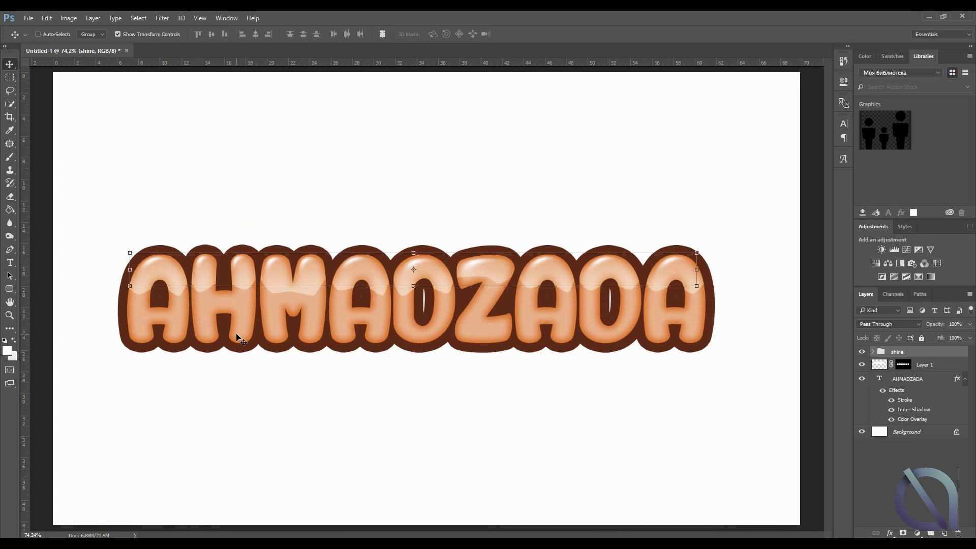
left_click(930, 365)
left_click(945, 534)
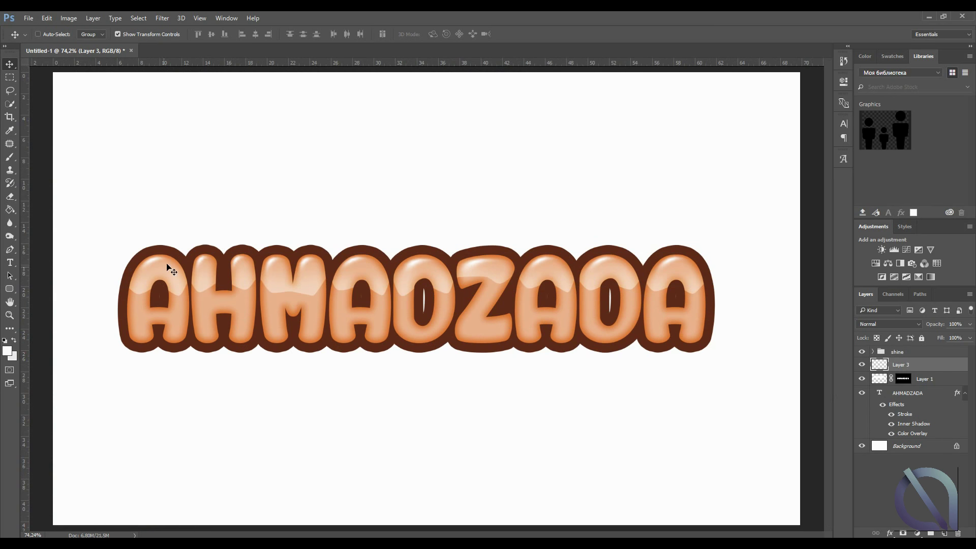
Set up an 18 px brush using the dark brown sampled from the text outline
scroll(114, 306, "up", 2)
left_click(9, 157)
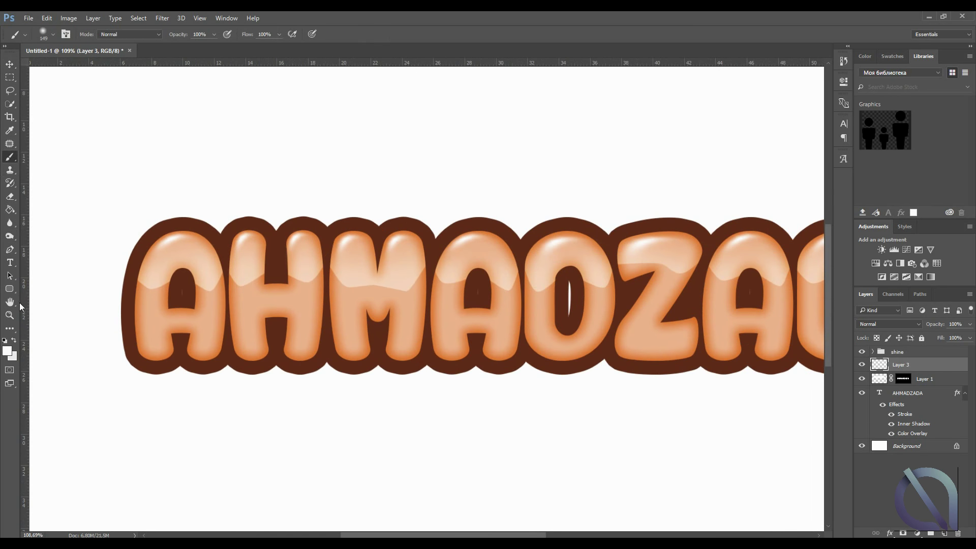
left_click(10, 354)
left_click(133, 289)
left_click(743, 147)
left_click(53, 35)
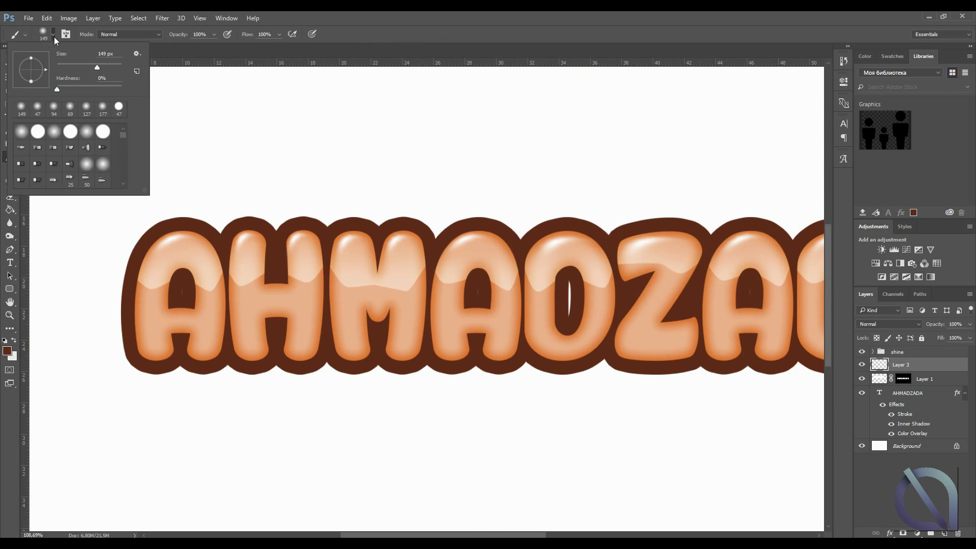
left_click(66, 67)
left_click(181, 288)
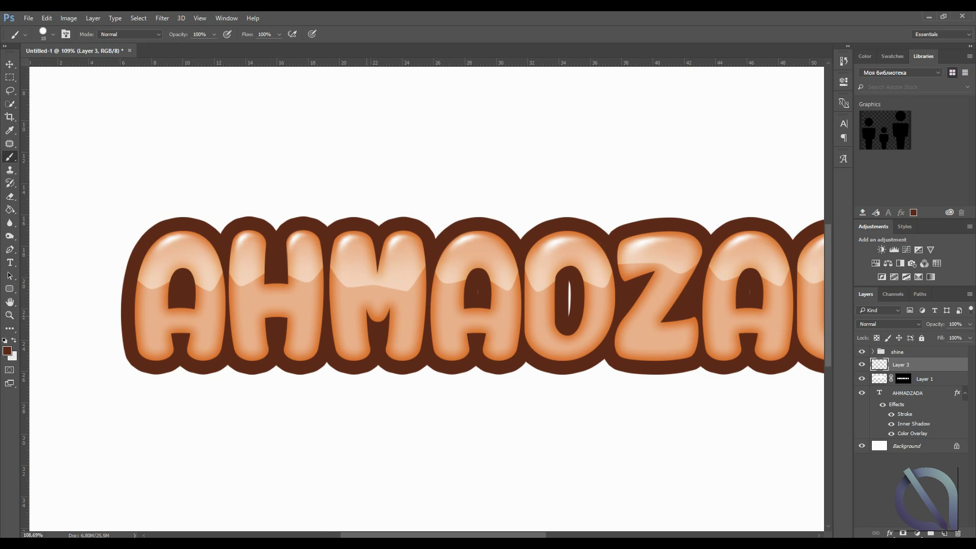
Undo the stray white stroke in the D and paint brown over the O's stroke
scroll(499, 285, "up", 3)
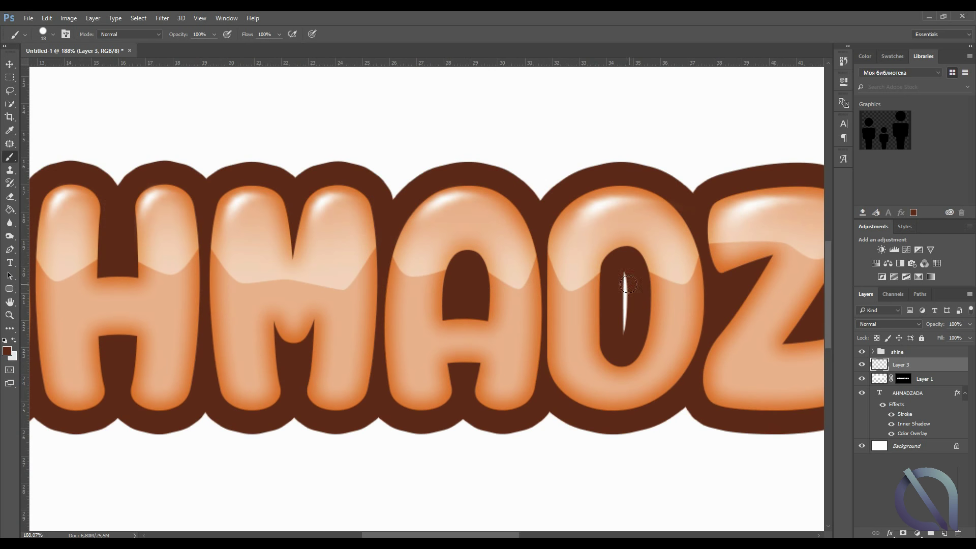
key("ctrl+z")
scroll(620, 326, "down", 4)
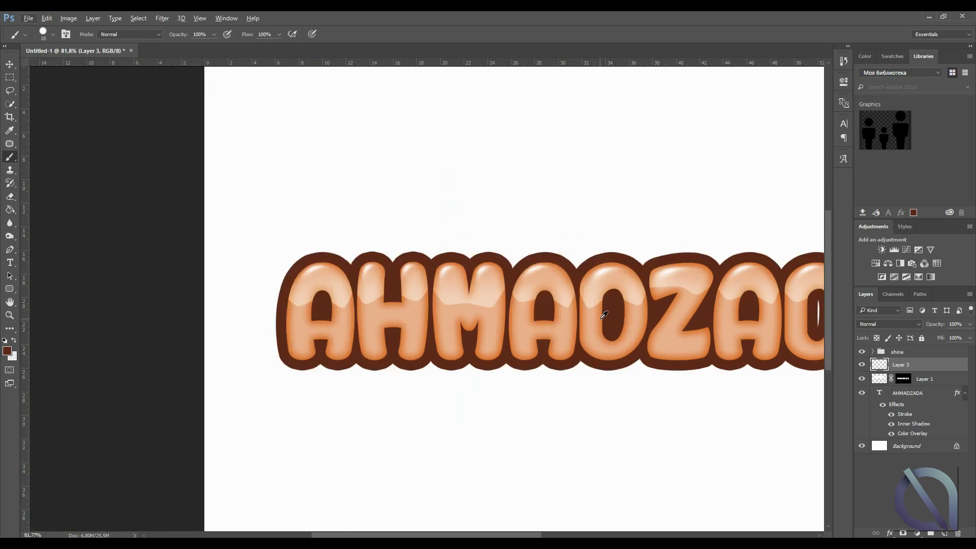
scroll(602, 322, "right", 2)
scroll(601, 322, "right", 2)
scroll(602, 322, "right", 2)
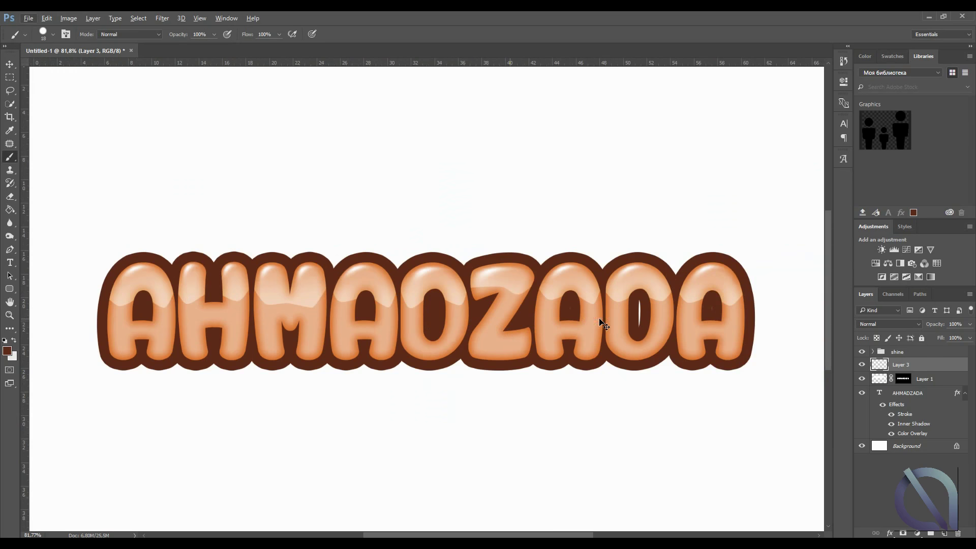
scroll(602, 322, "right", 2)
scroll(585, 322, "right", 2)
scroll(567, 320, "right", 1)
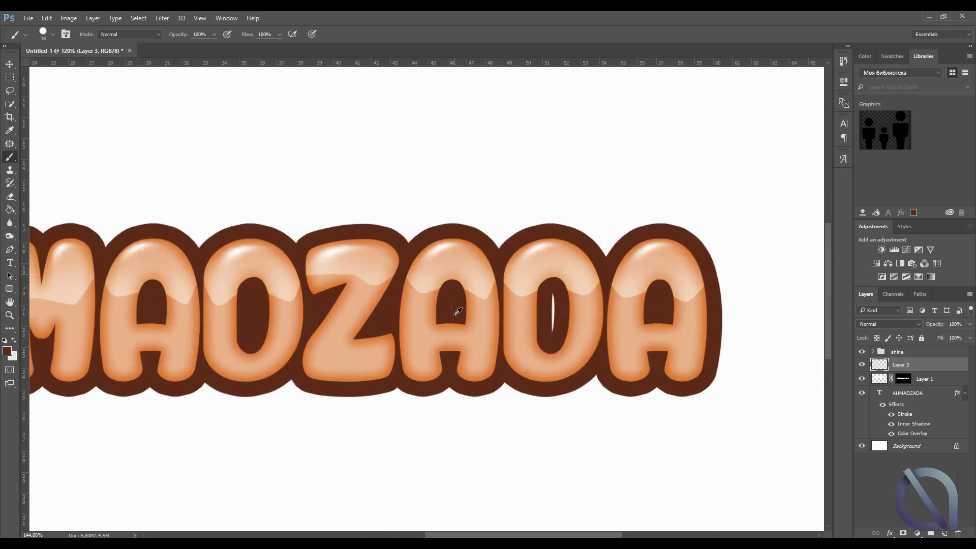
scroll(452, 308, "up", 3)
left_click_drag(586, 285, 584, 342)
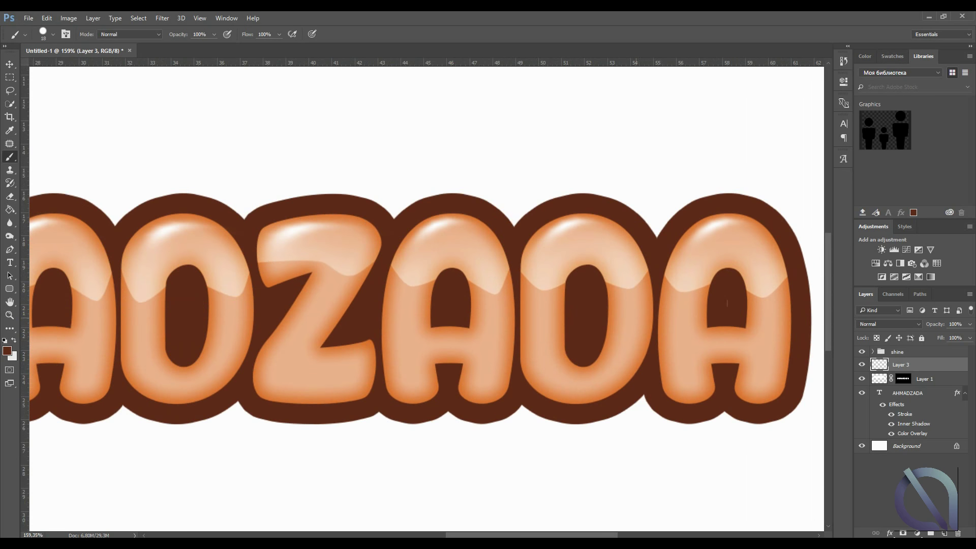
Make Layer 1 the active layer again
scroll(506, 228, "down", 2)
scroll(505, 225, "down", 2)
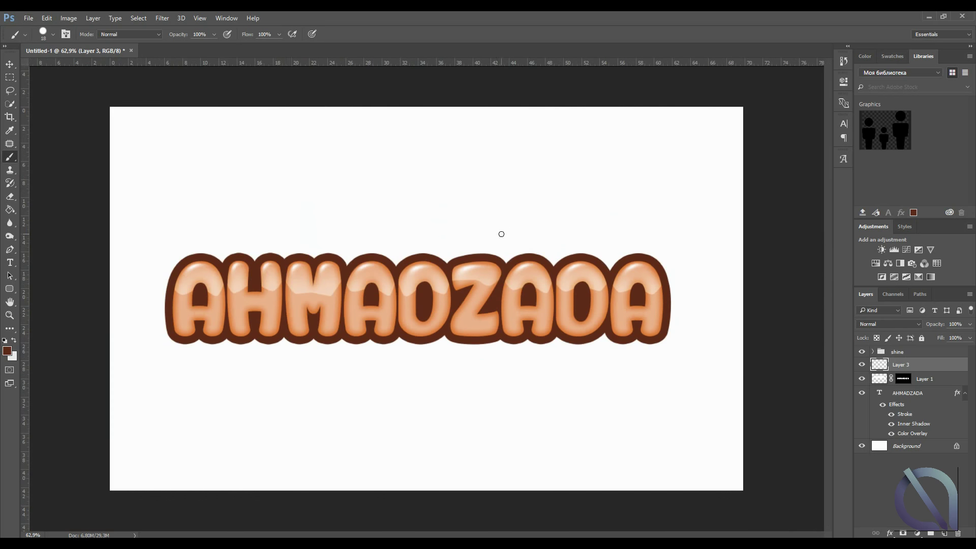
scroll(501, 233, "up", 1)
scroll(501, 233, "up", 1)
left_click(932, 383)
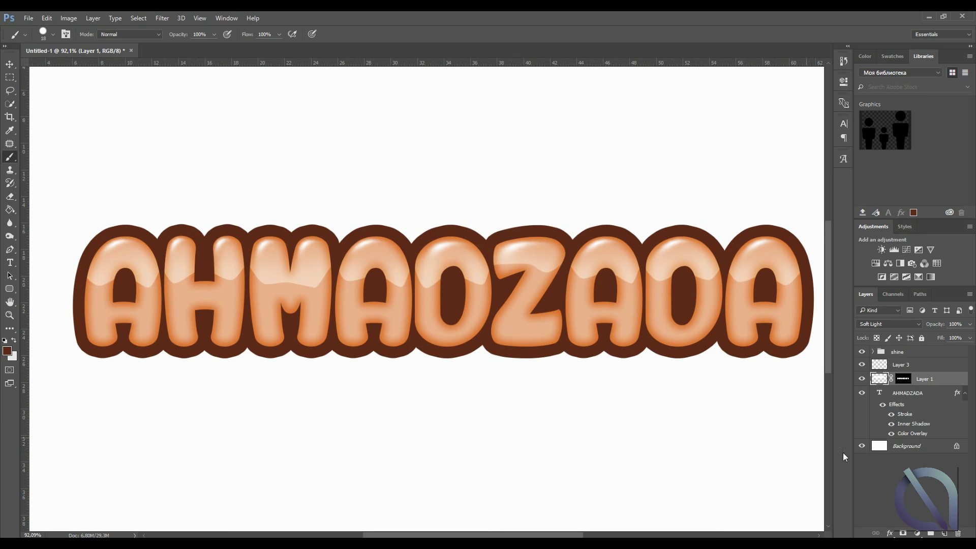
Group the lettering and shine layers into a group named candy
scroll(480, 311, "down", 1)
scroll(480, 311, "down", 1)
scroll(480, 311, "down", 1)
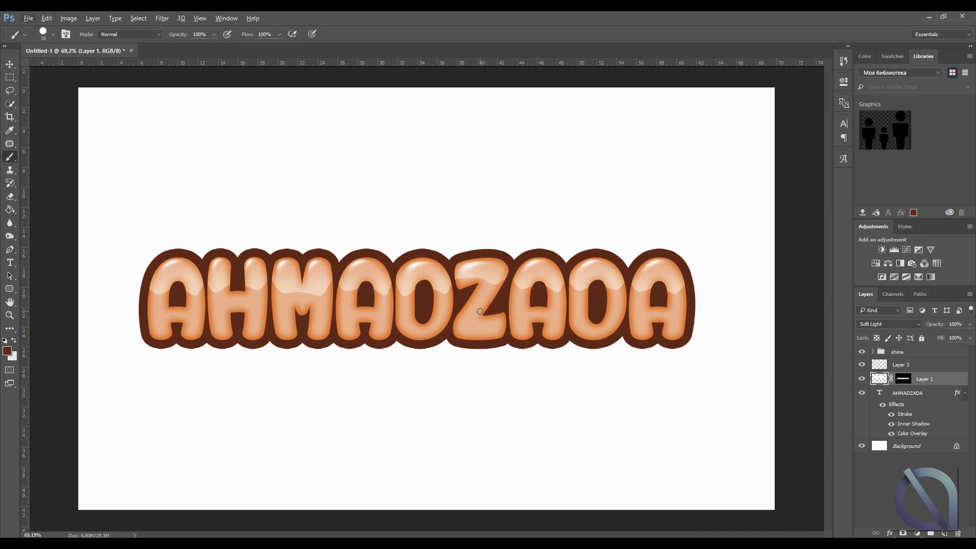
left_click(926, 393, "shift")
left_click(928, 355, "shift")
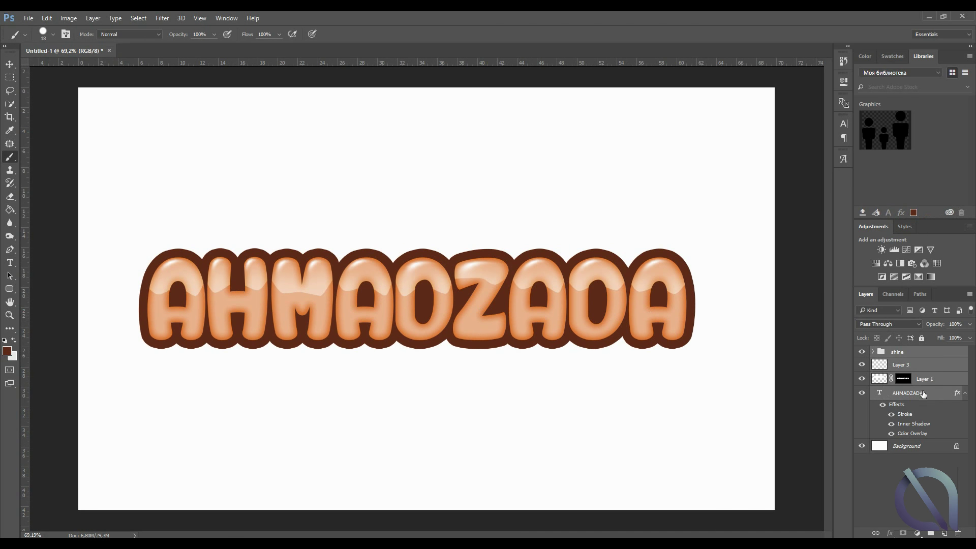
left_click_drag(923, 394, 930, 534)
double_click(907, 352)
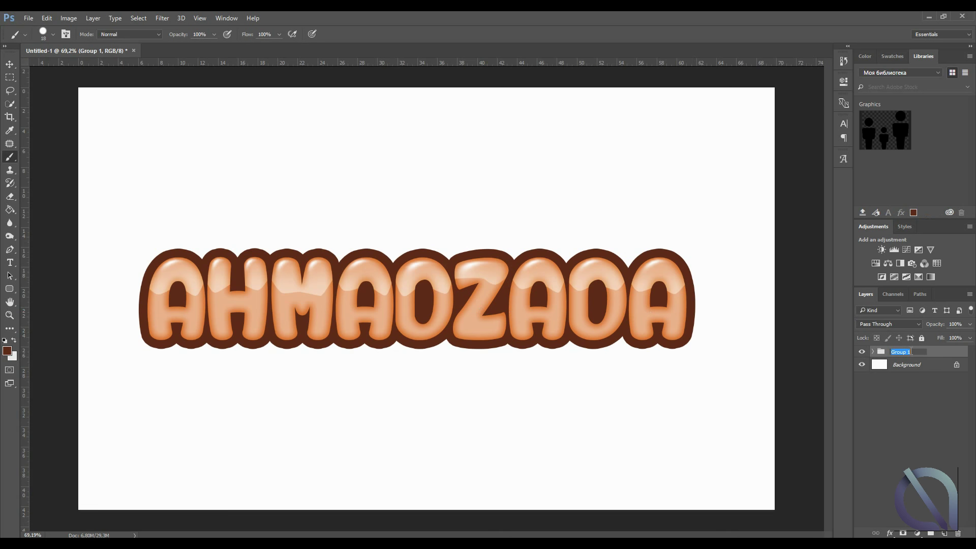
type("candy")
key("Return")
Centre the candy group on the canvas, then shift it slightly above centre
key("v")
key("ctrl+a")
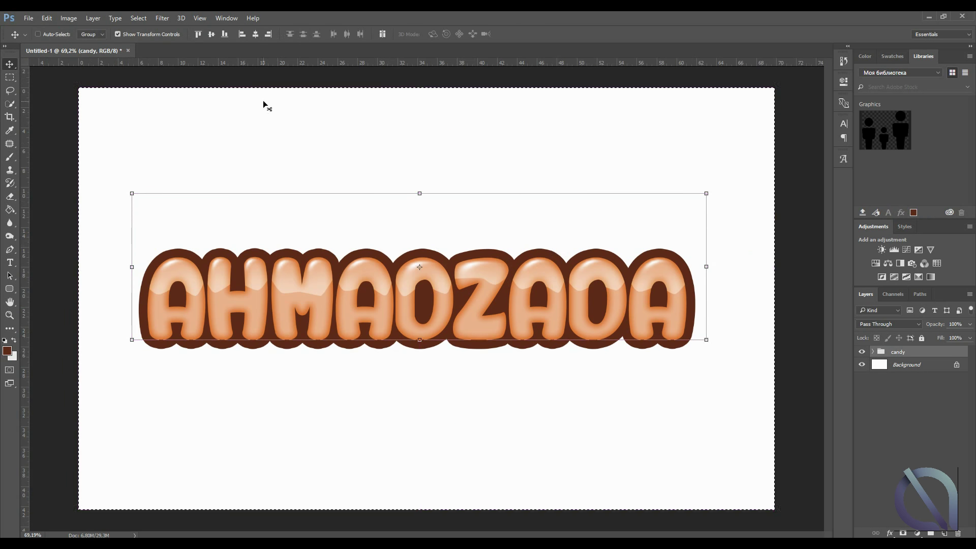
left_click(211, 34)
left_click(256, 34)
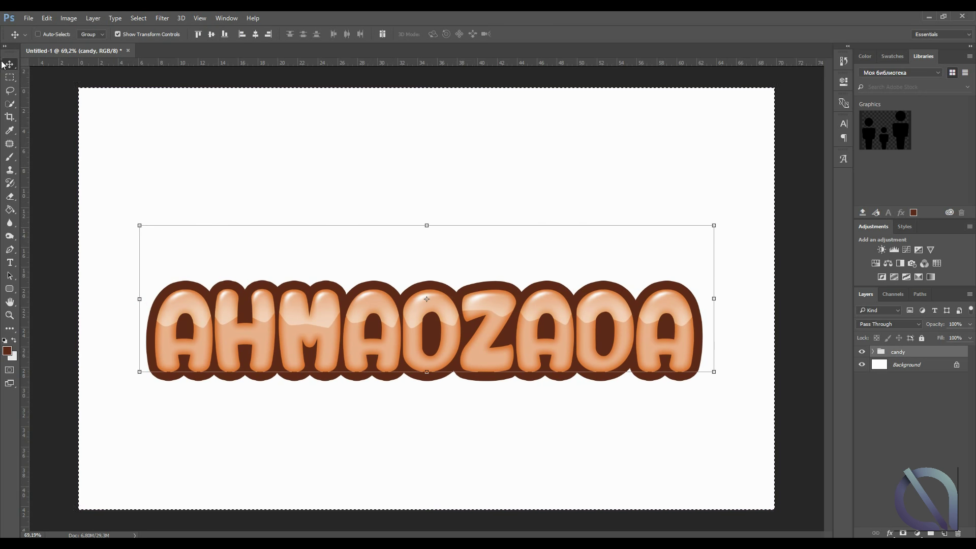
key("ctrl+d")
right_click(258, 127)
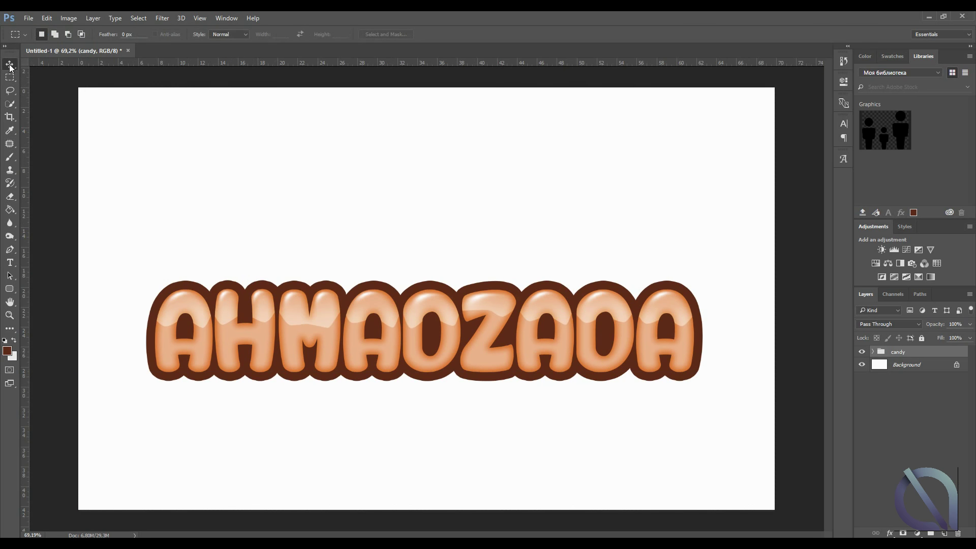
left_click_drag(543, 319, 547, 277)
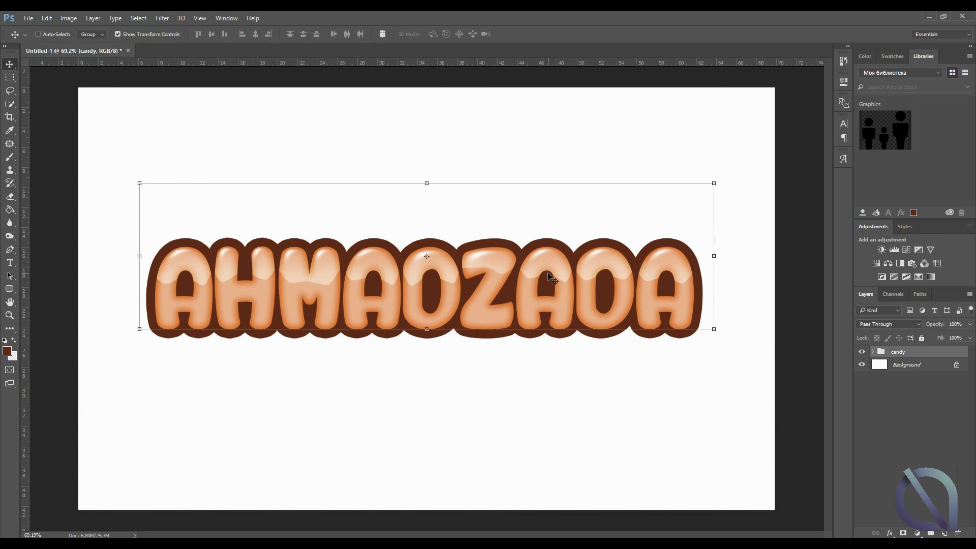
key("Down")
key("Down")
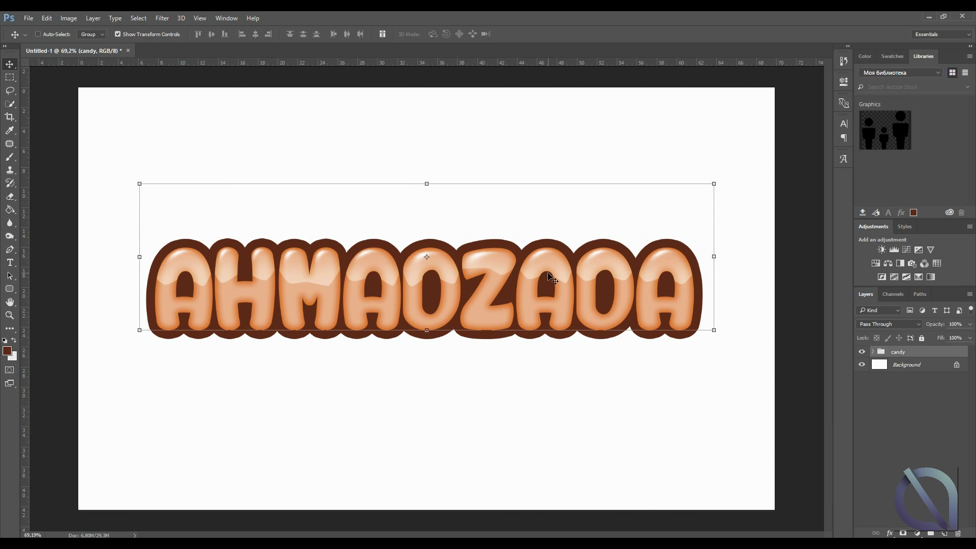
key("Down")
key("Down")
key("Down")
key("Down")
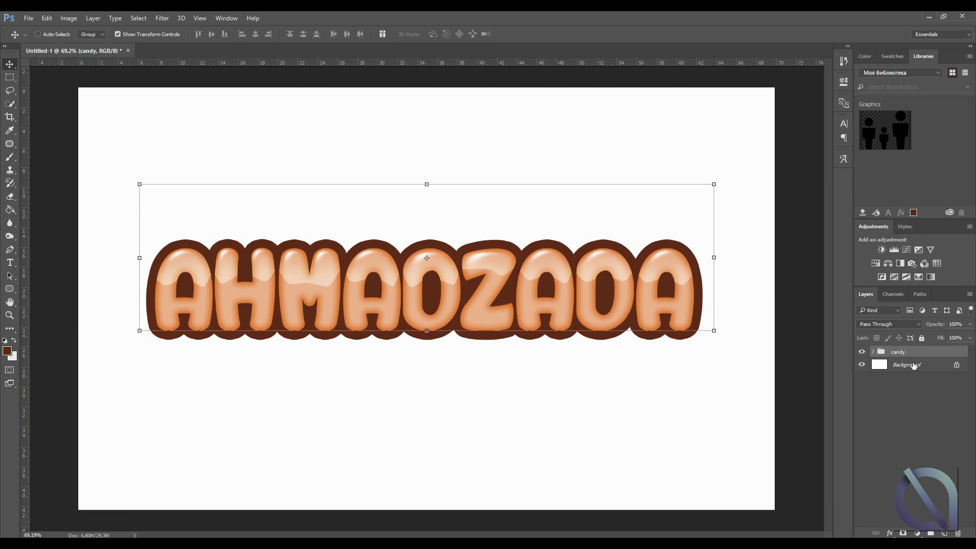
left_click(914, 365)
Choose the Paint Bucket and set the foreground colour to salmon pink ec958c
left_click(10, 210)
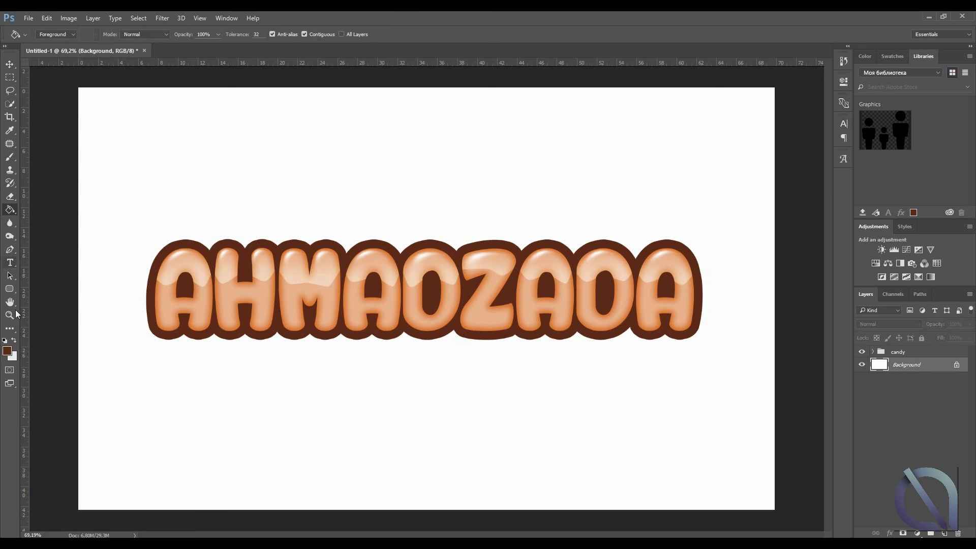
left_click(10, 130)
left_click(7, 351)
left_click_drag(655, 272, 662, 271)
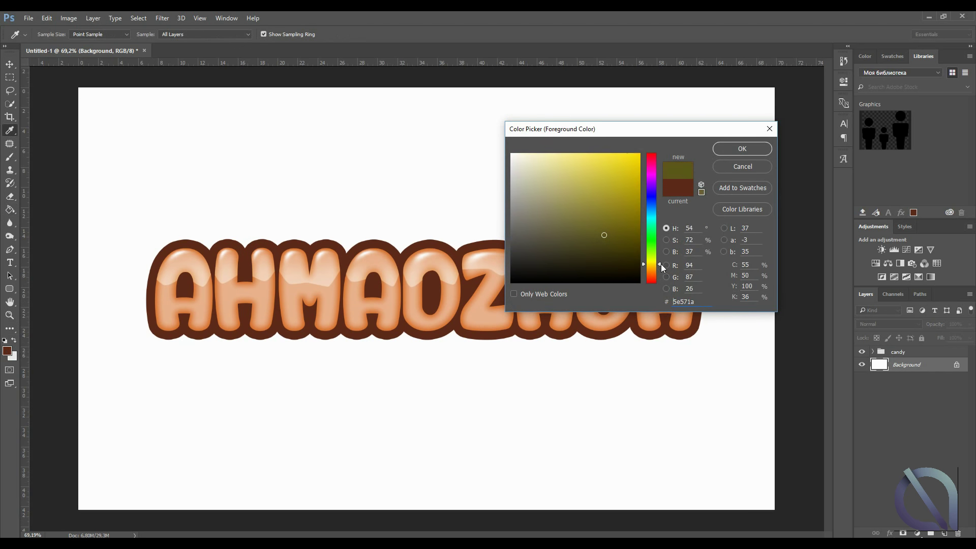
left_click(653, 165)
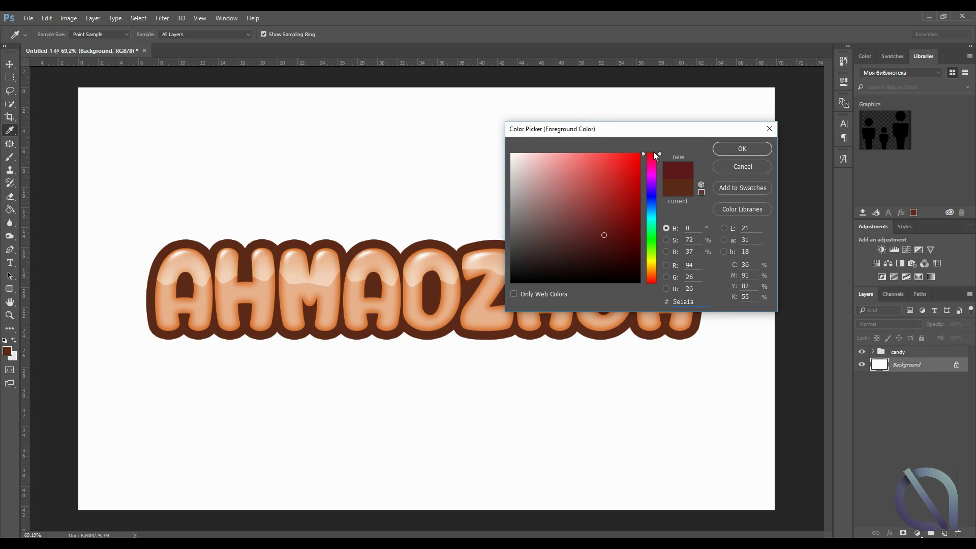
left_click_drag(653, 153, 664, 270)
left_click(620, 197)
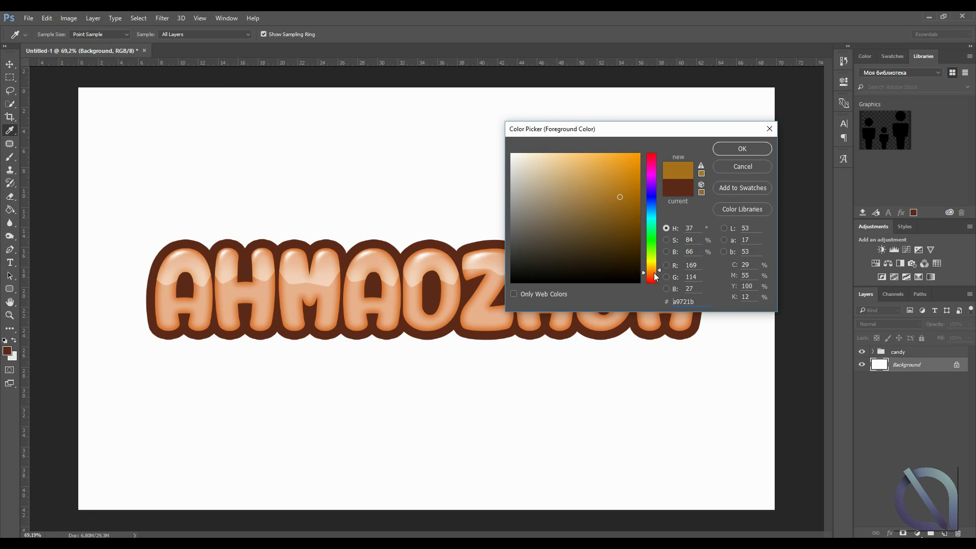
left_click(651, 282)
left_click(601, 178)
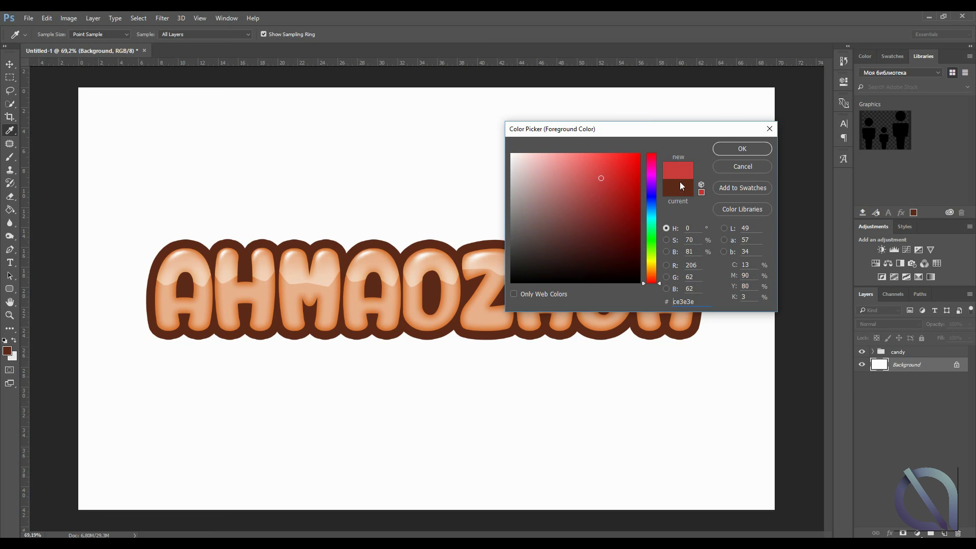
left_click(600, 174)
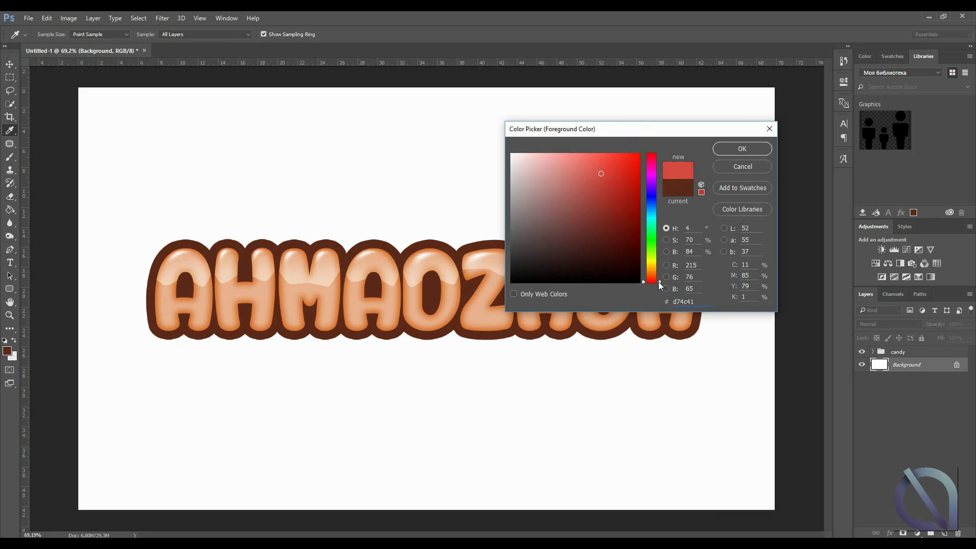
left_click(657, 282)
left_click(574, 170)
left_click_drag(574, 170, 564, 163)
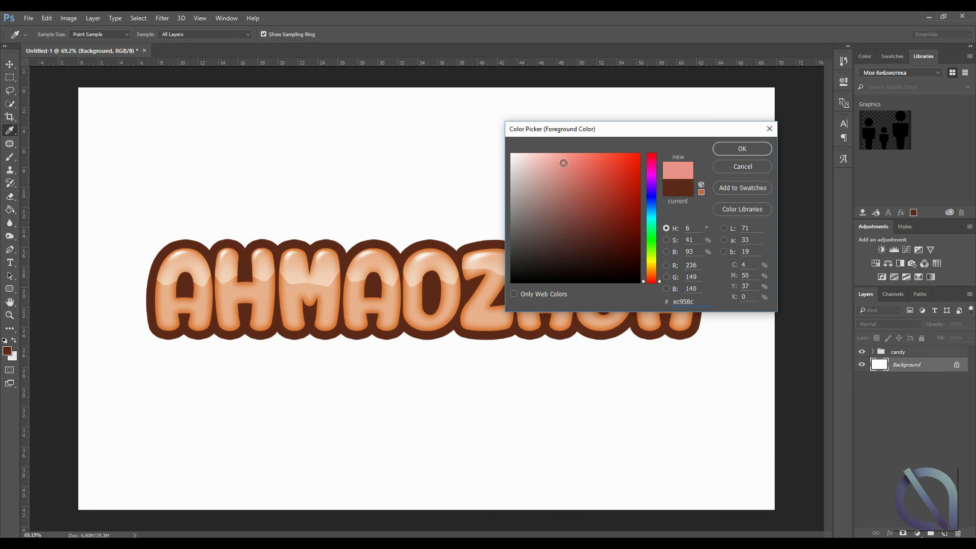
left_click(725, 147)
key("g")
left_click(471, 293)
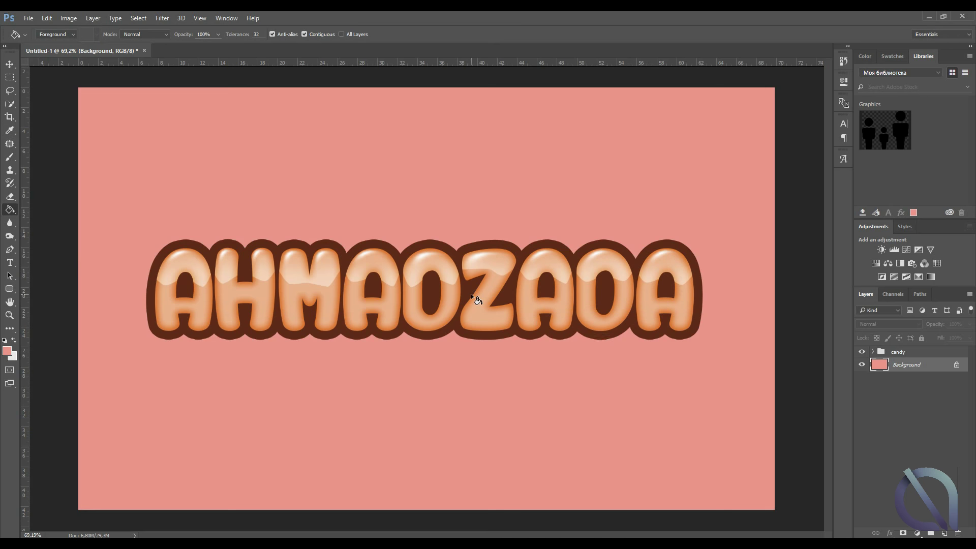
scroll(403, 366, "up", 1)
scroll(203, 316, "up", 1)
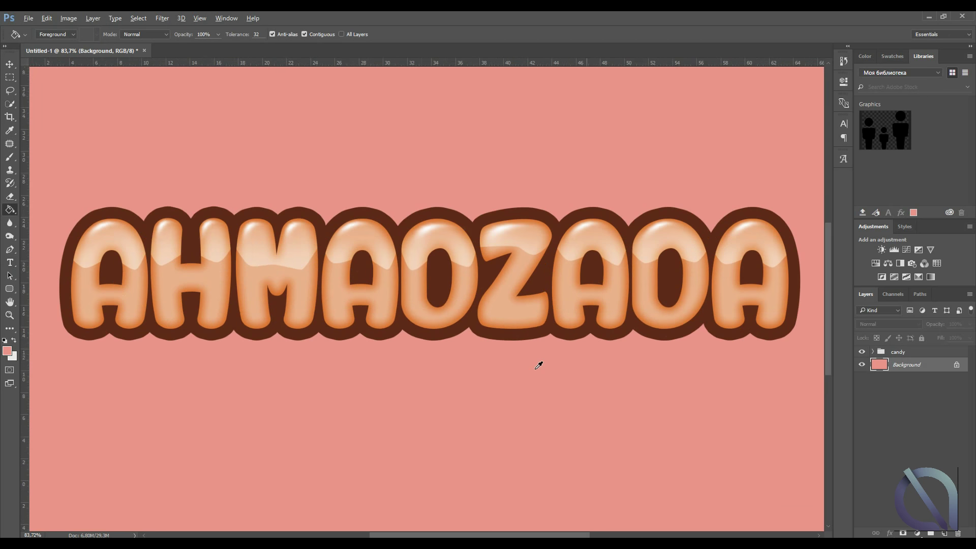
scroll(539, 365, "down", 3)
scroll(300, 346, "up", 2)
scroll(314, 353, "up", 1)
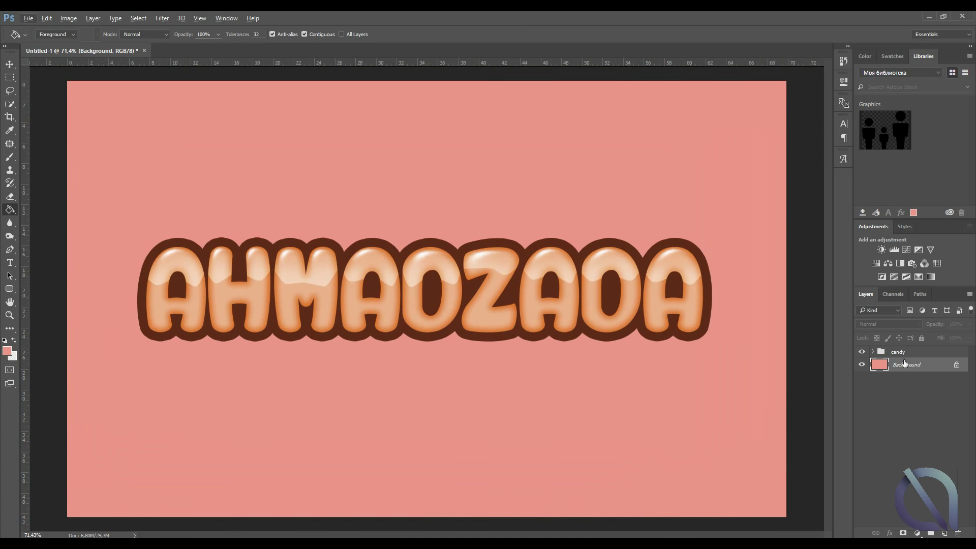
scroll(441, 242, "up", 1)
scroll(440, 243, "down", 2)
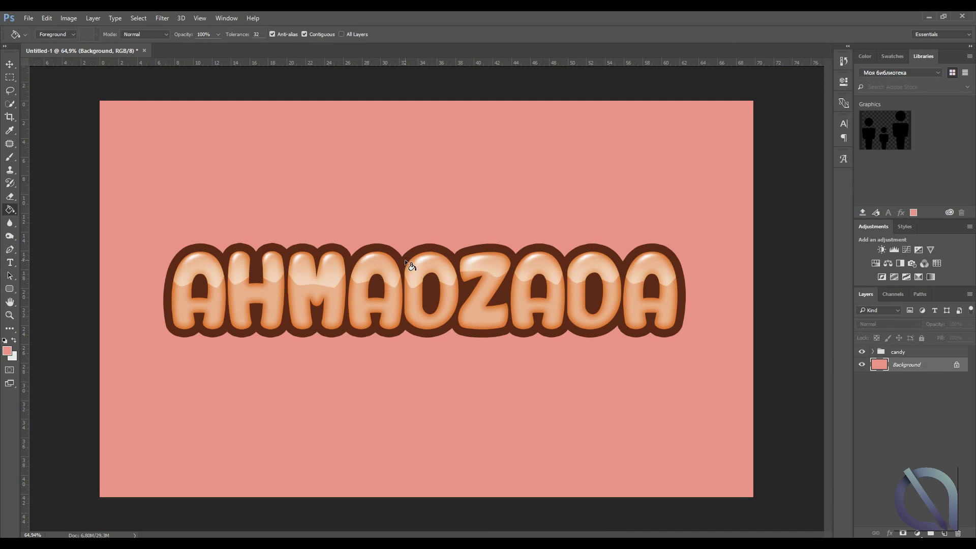